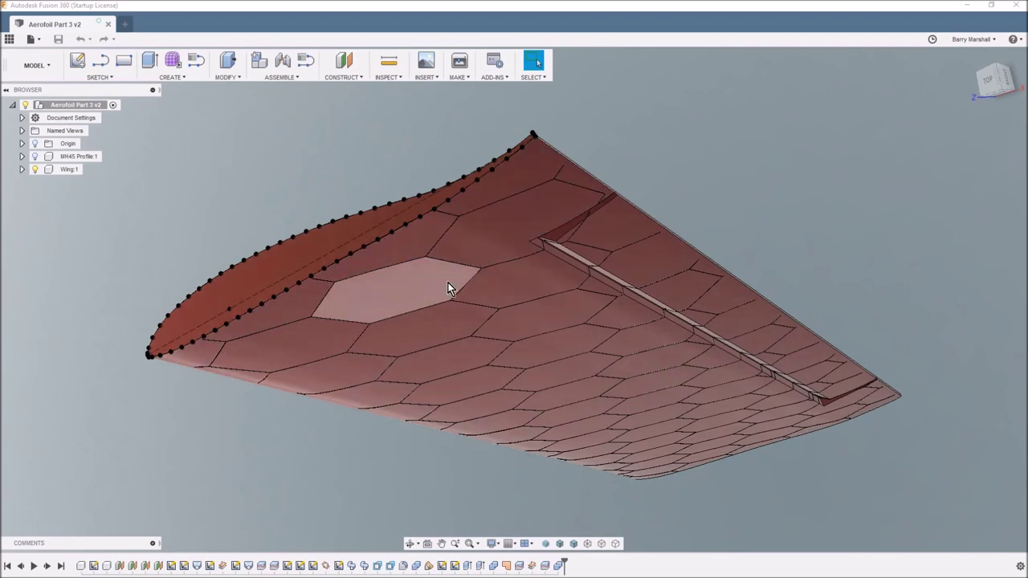
- Examine the wing from above and below, looking at the hexagonal pattern and the aileron slot on its underside
scroll(561, 373, up, 4)
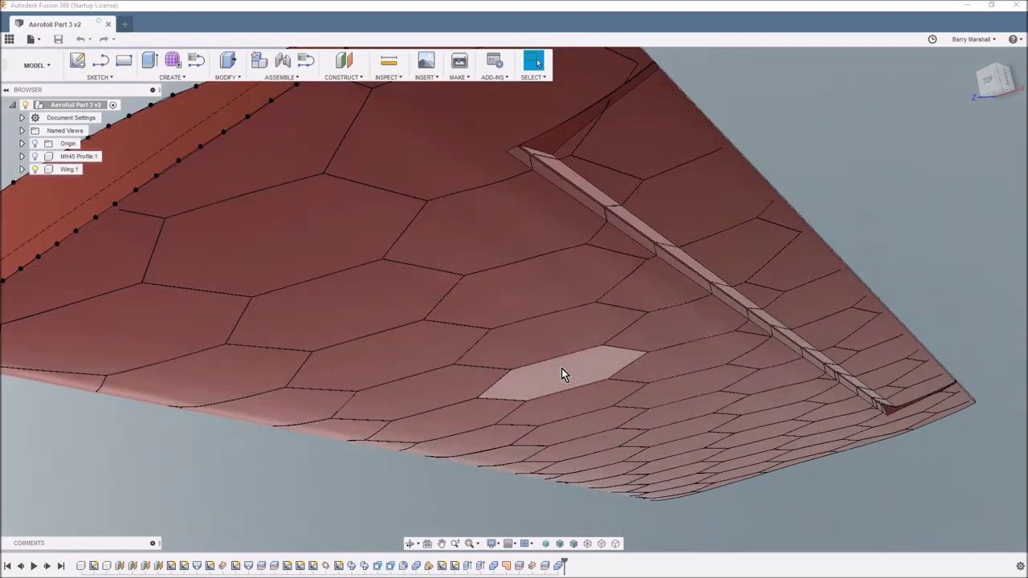
scroll(426, 490, down, 10)
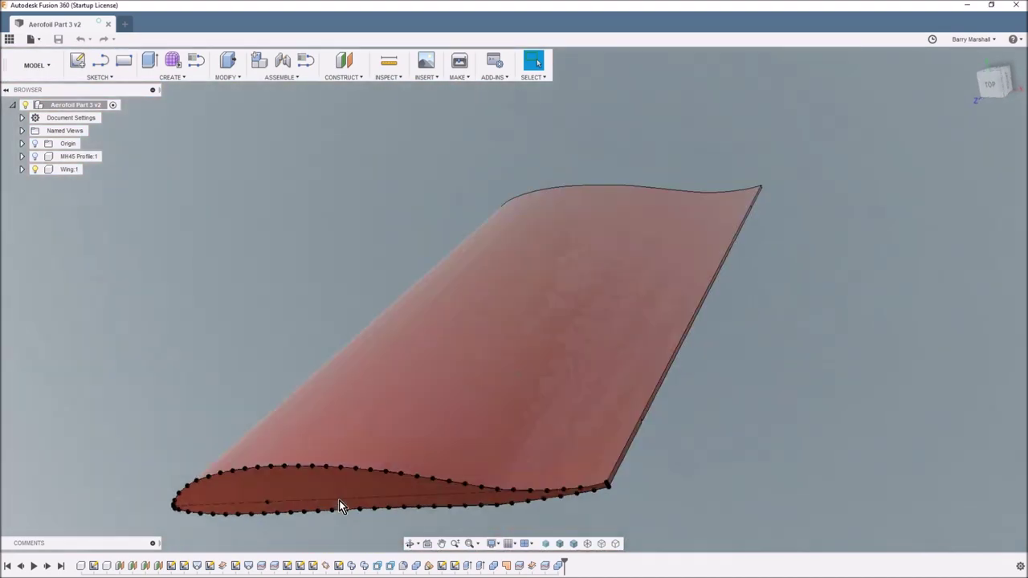
shift+middle_drag(339, 504, 537, 394)
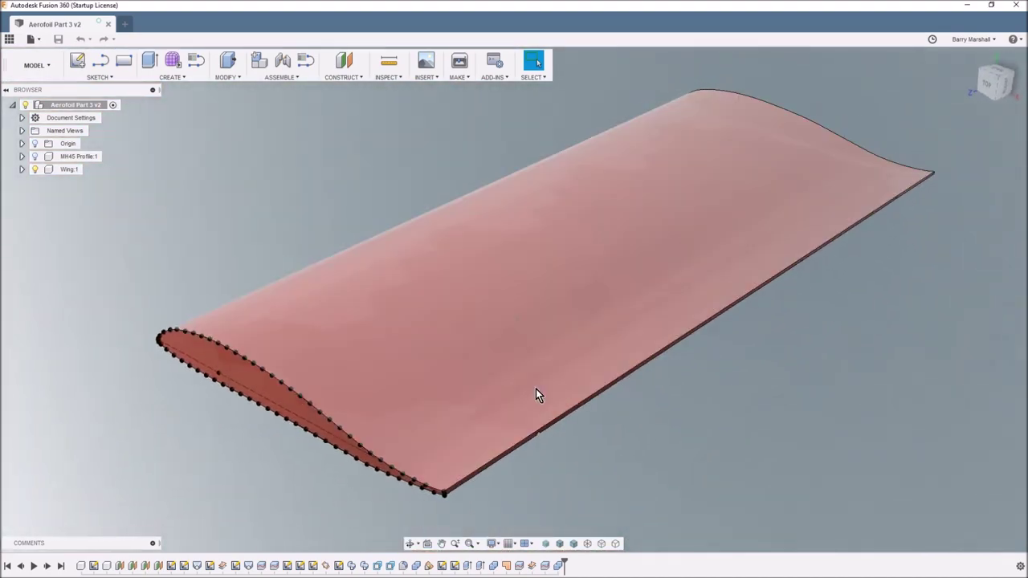
shift+middle_drag(610, 243, 808, 466)
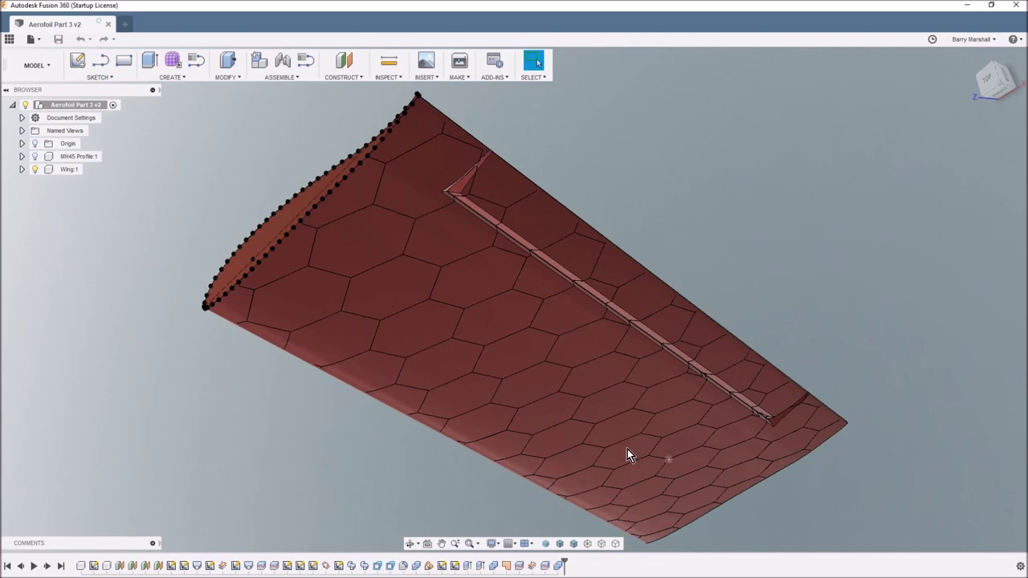
shift+middle_drag(468, 337, 621, 400)
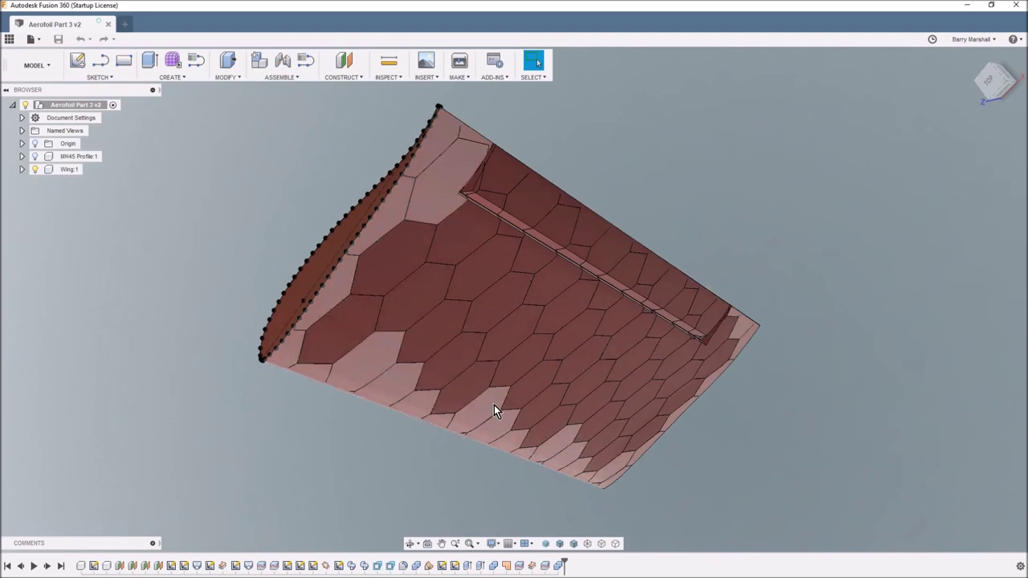
shift+middle_drag(494, 405, 478, 418)
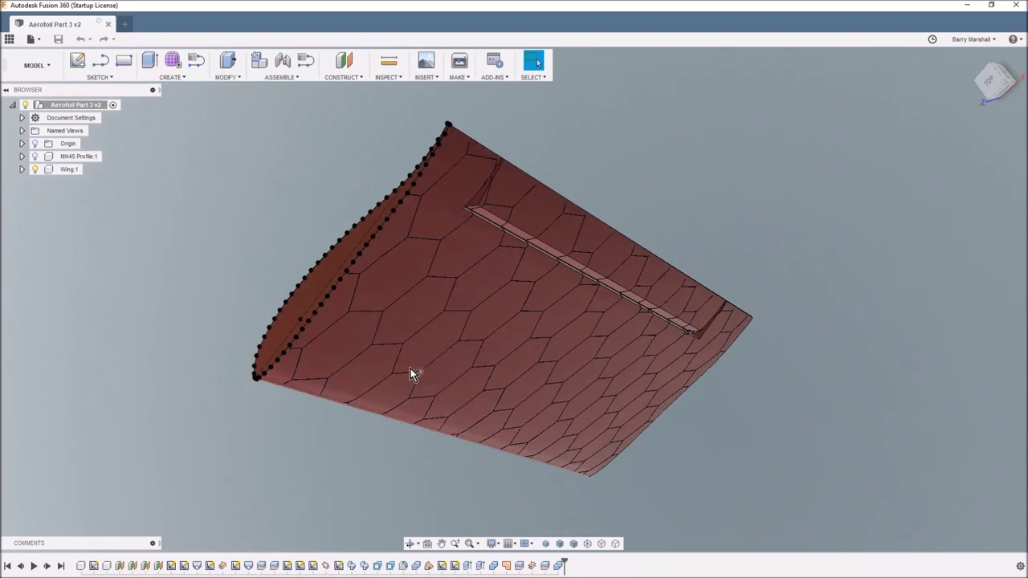
click(336, 267)
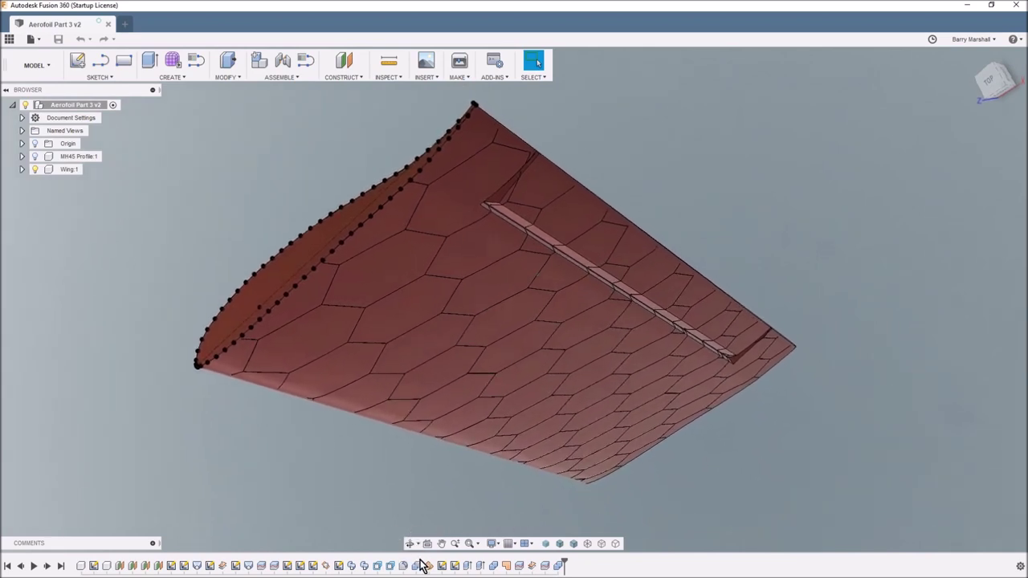
- Roll the design history back to just after the aileron slot cut, before the wing structure features
drag(565, 565, 421, 562)
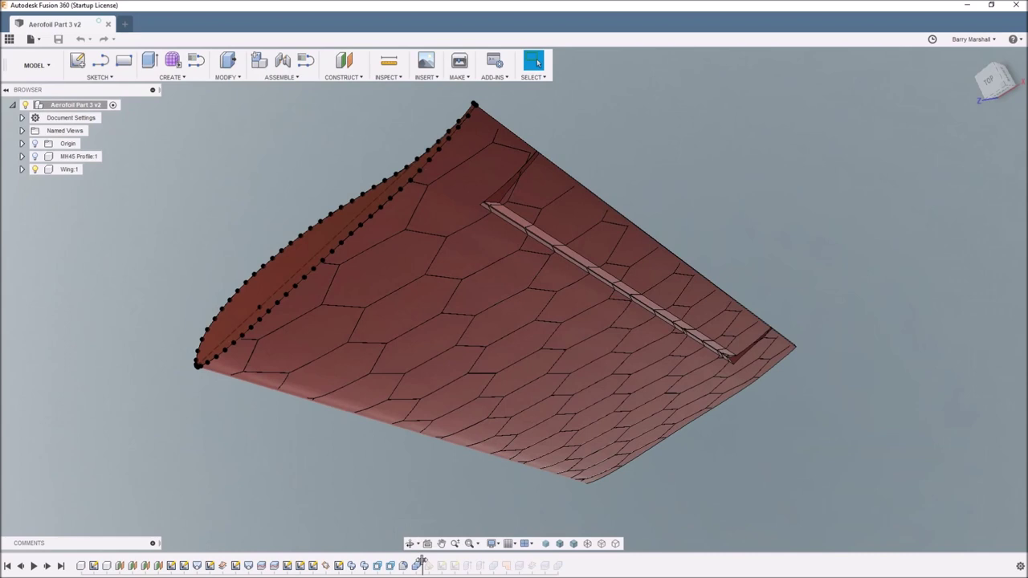
shift+middle_drag(449, 483, 455, 456)
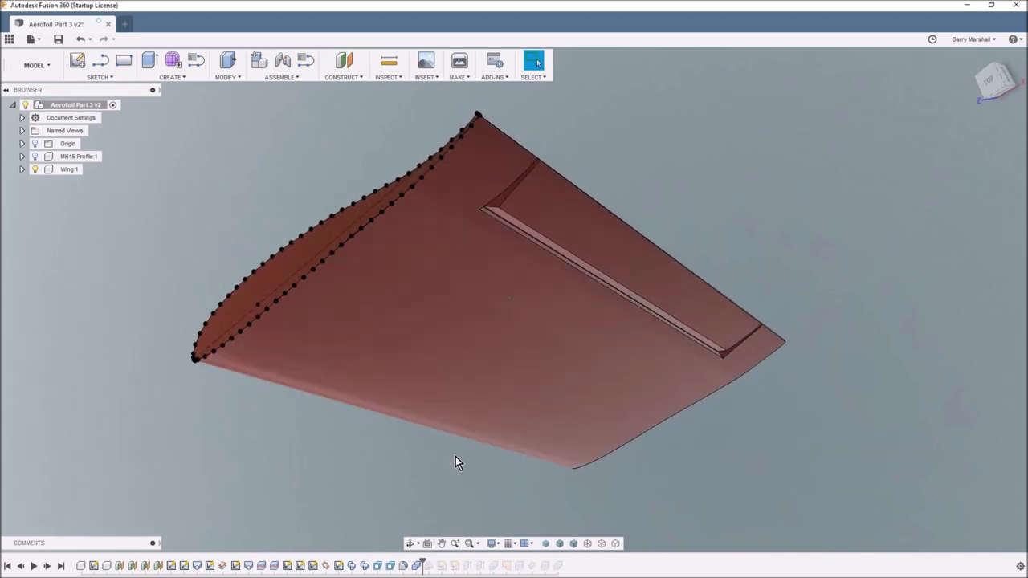
drag(422, 560, 410, 559)
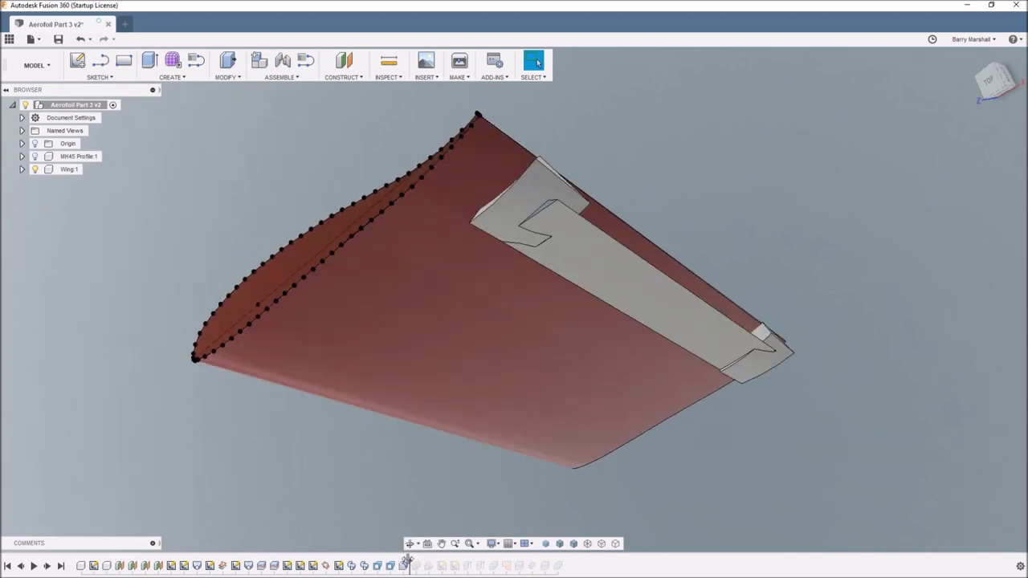
drag(408, 563, 420, 563)
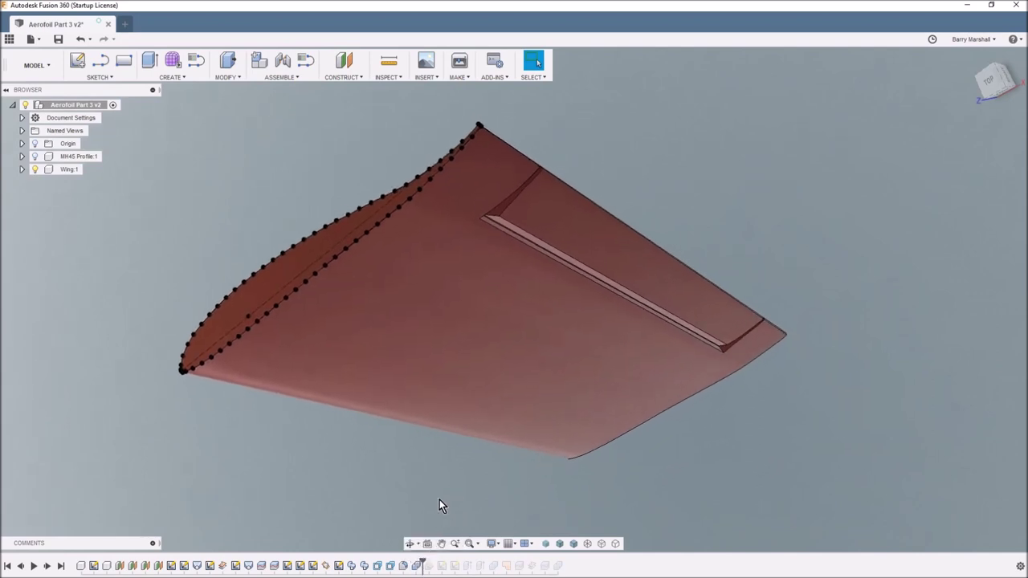
- Advance the design history past WingStructurePlane and highlight that plane among the Wing component's construction planes to inspect its position
click(22, 170)
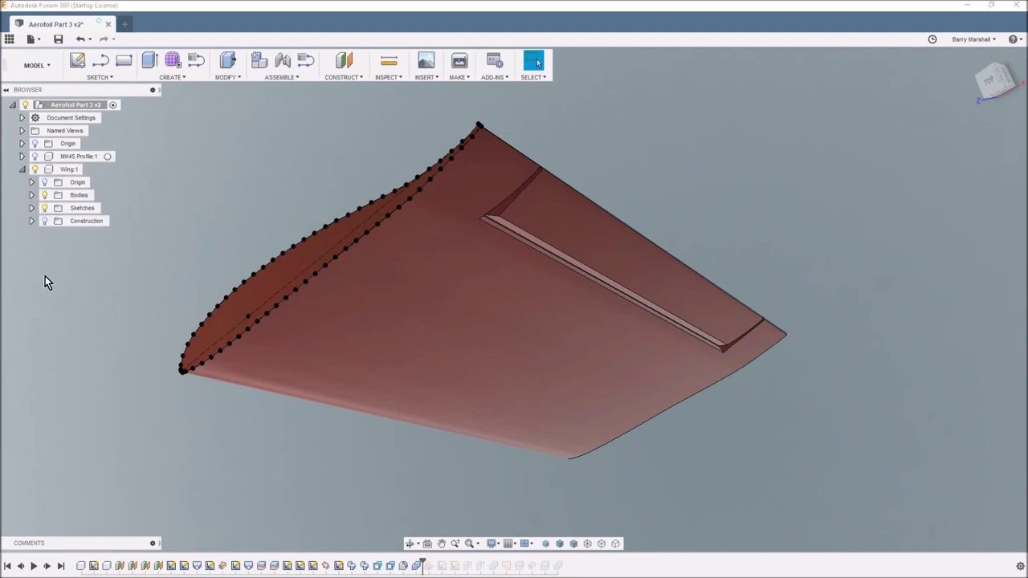
click(31, 208)
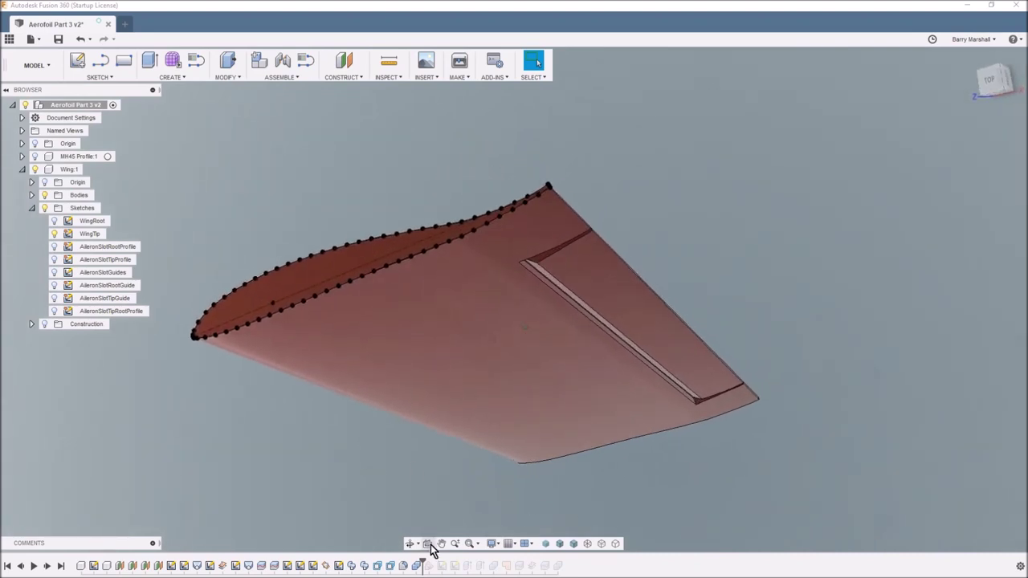
drag(422, 562, 436, 563)
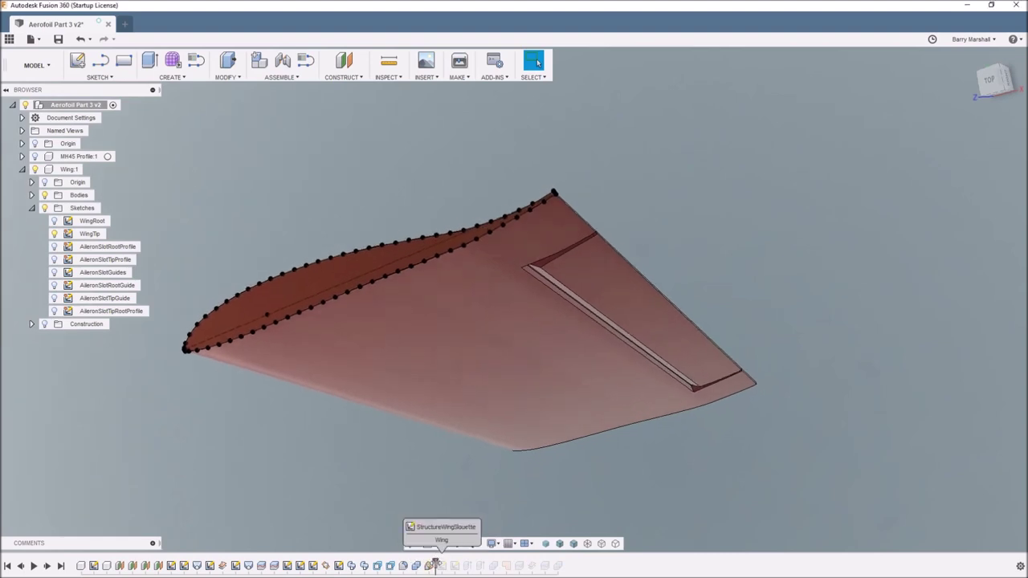
click(33, 326)
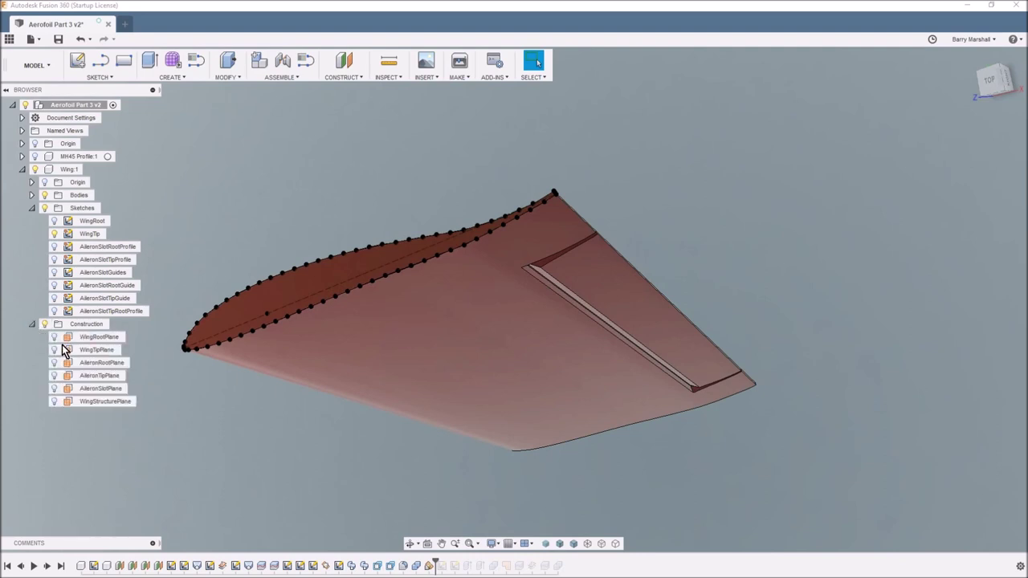
mouse_move(91, 404)
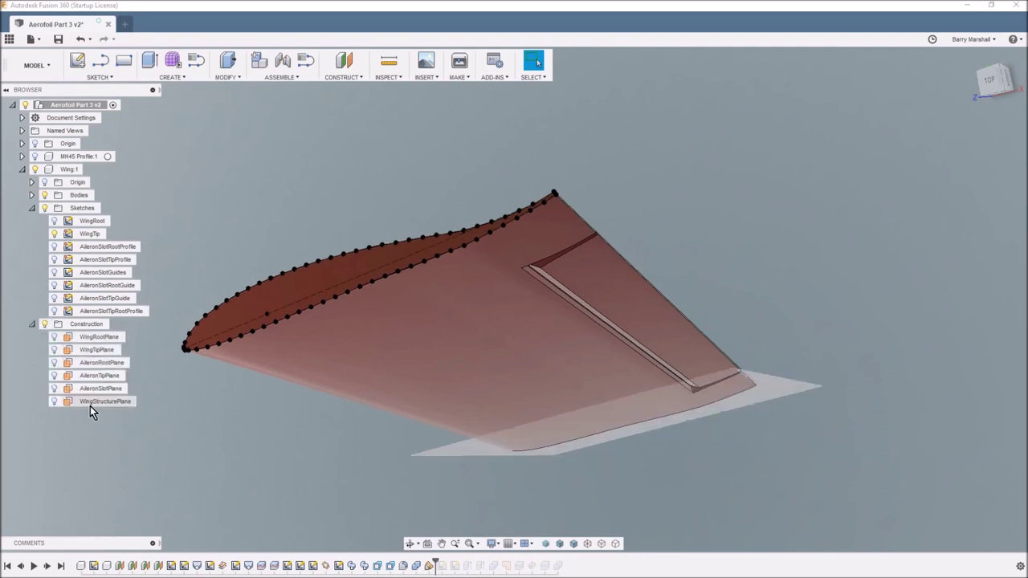
click(90, 404)
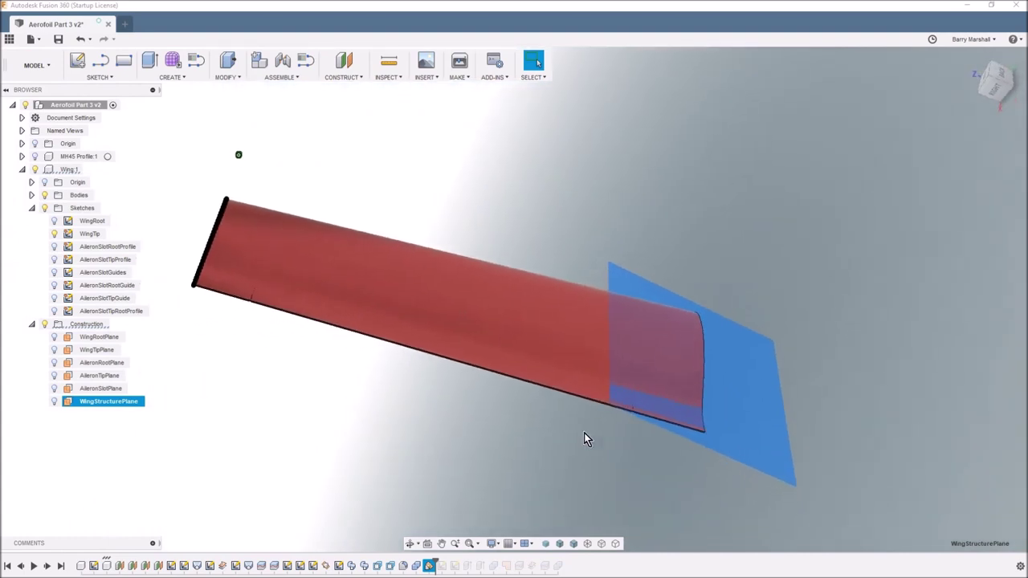
click(412, 456)
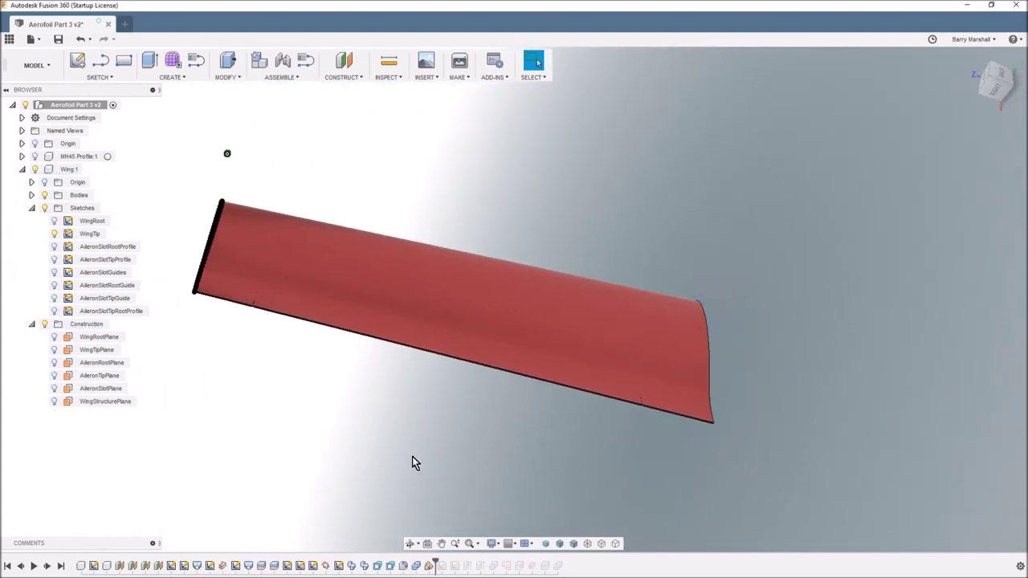
click(32, 324)
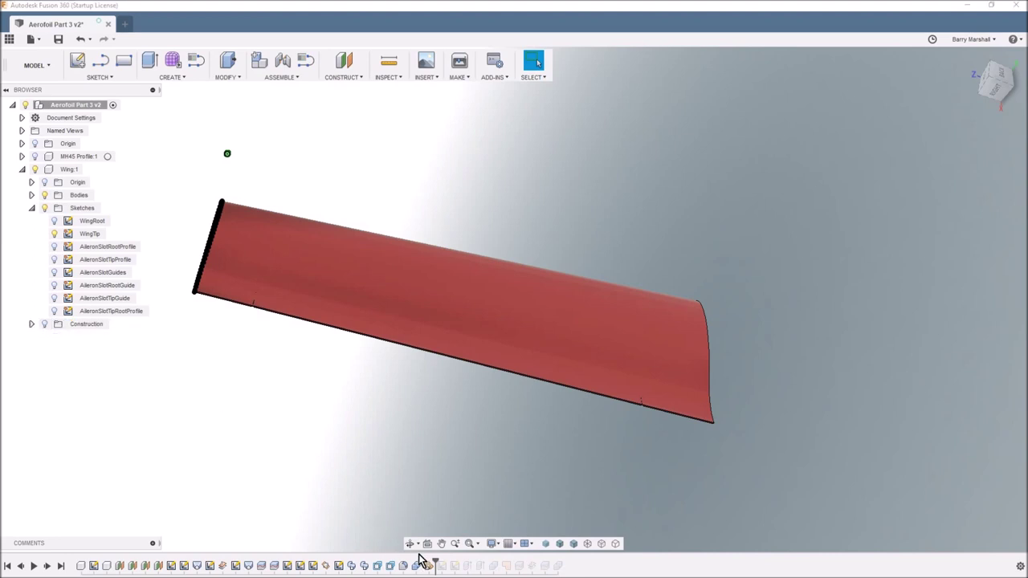
- Advance the design history past the StructureWingSlouette sketch, make that sketch visible and view it against the wing
drag(435, 564, 448, 562)
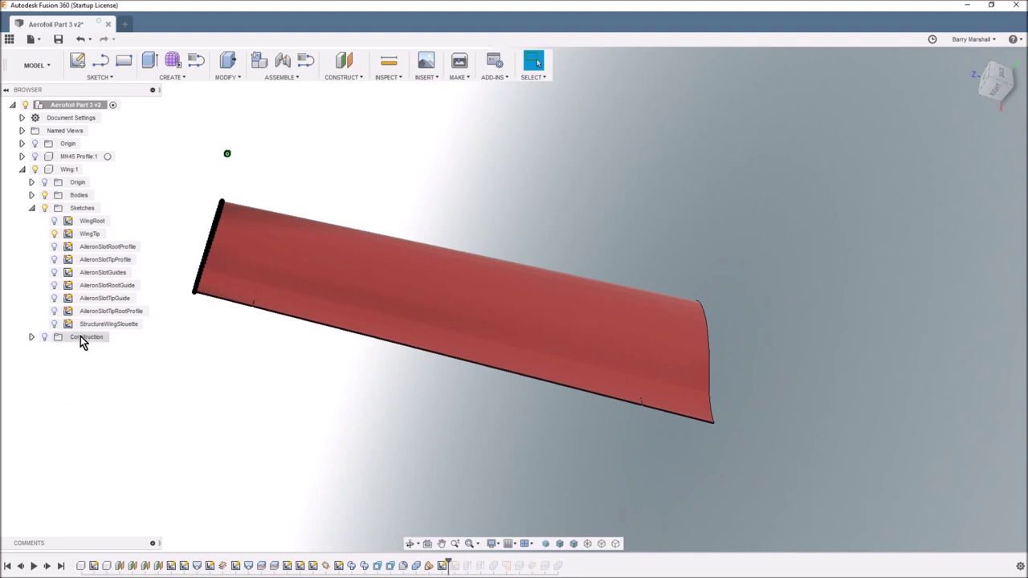
click(59, 324)
click(55, 323)
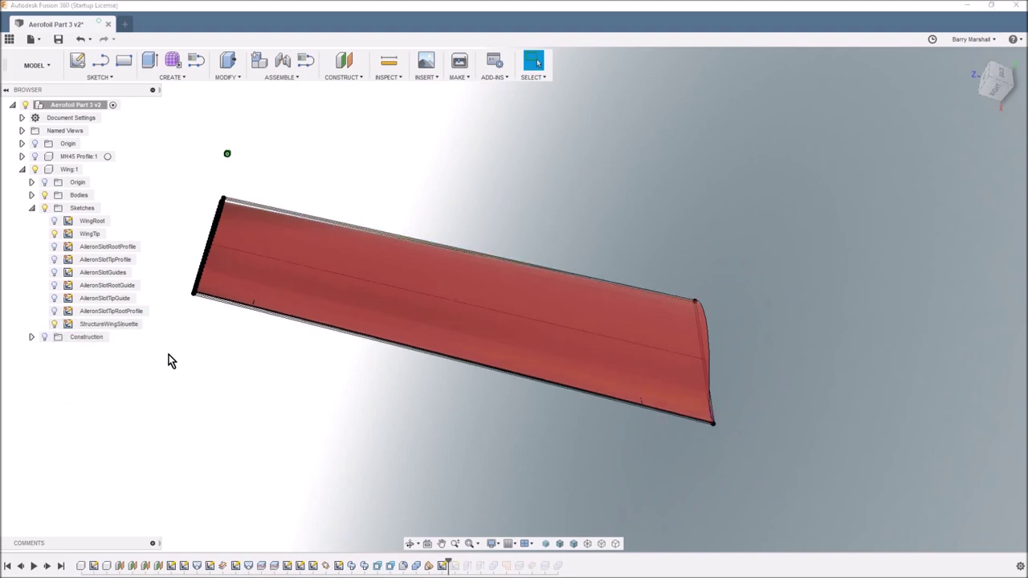
shift+middle_drag(144, 373, 493, 452)
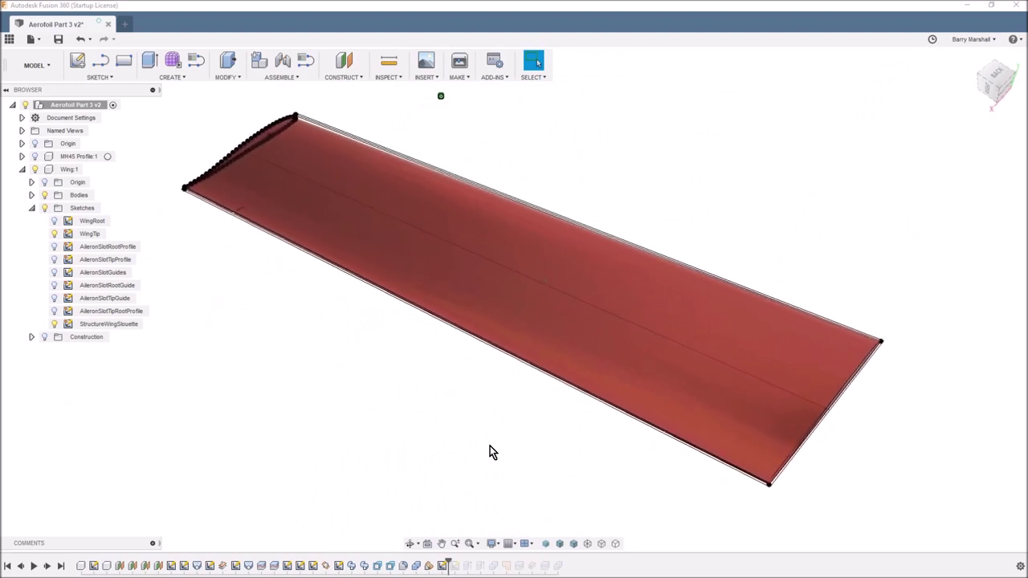
scroll(500, 485, down, 2)
scroll(532, 508, down, 2)
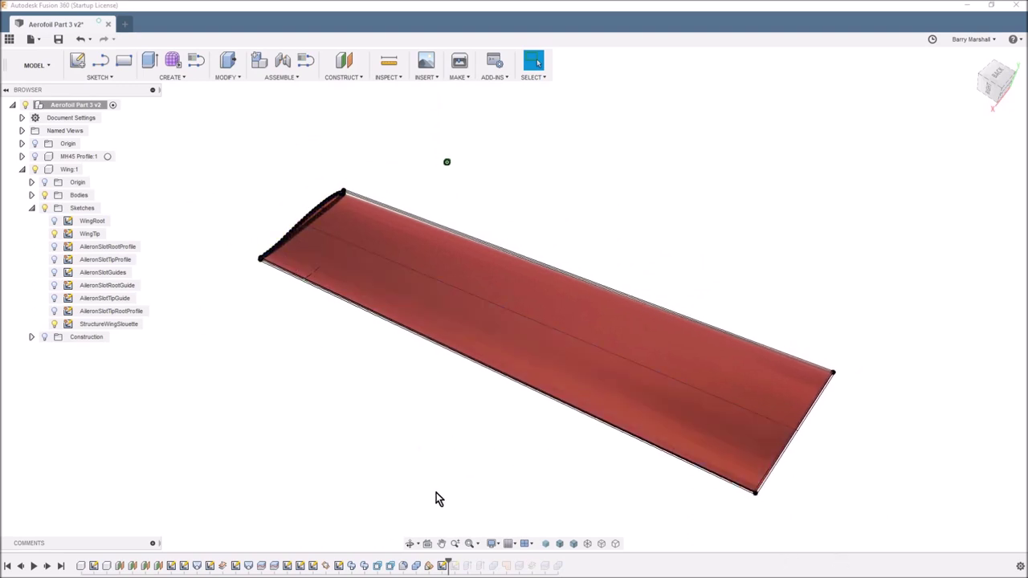
scroll(418, 426, up, 2)
scroll(413, 422, down, 1)
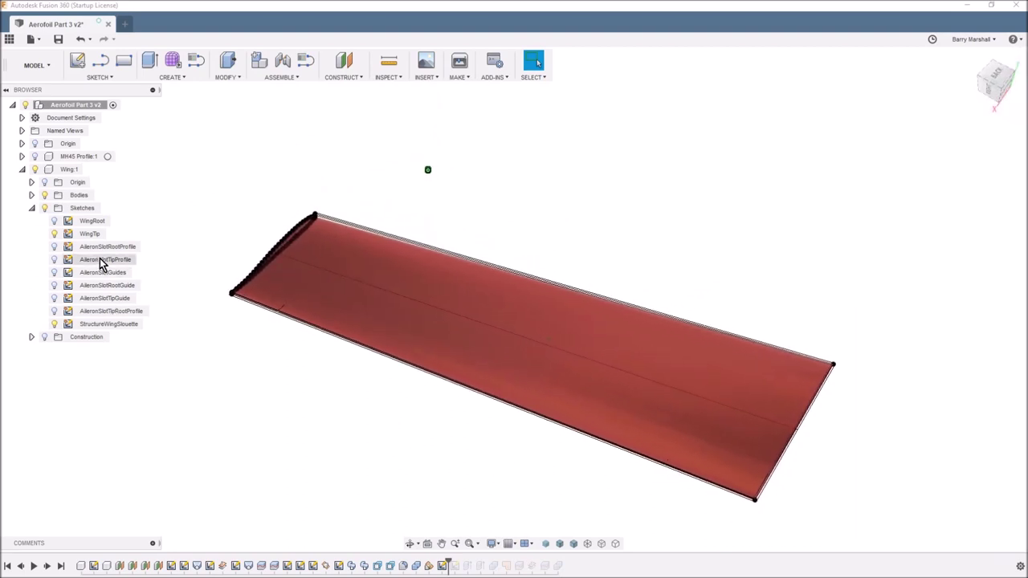
- Hide the Wing component's bodies and the WingTip sketch, leaving only the silhouette sketch displayed
click(45, 198)
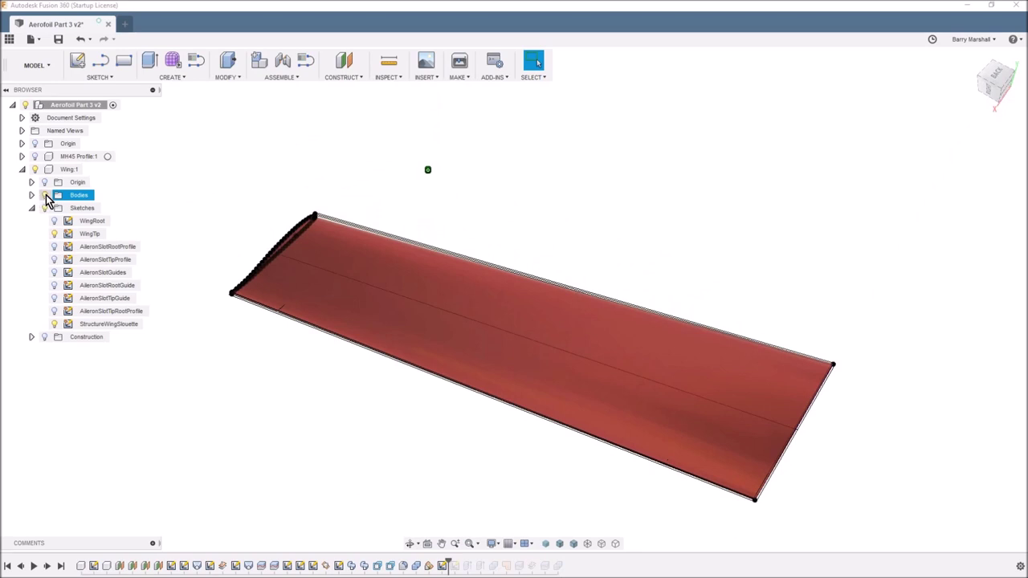
click(45, 197)
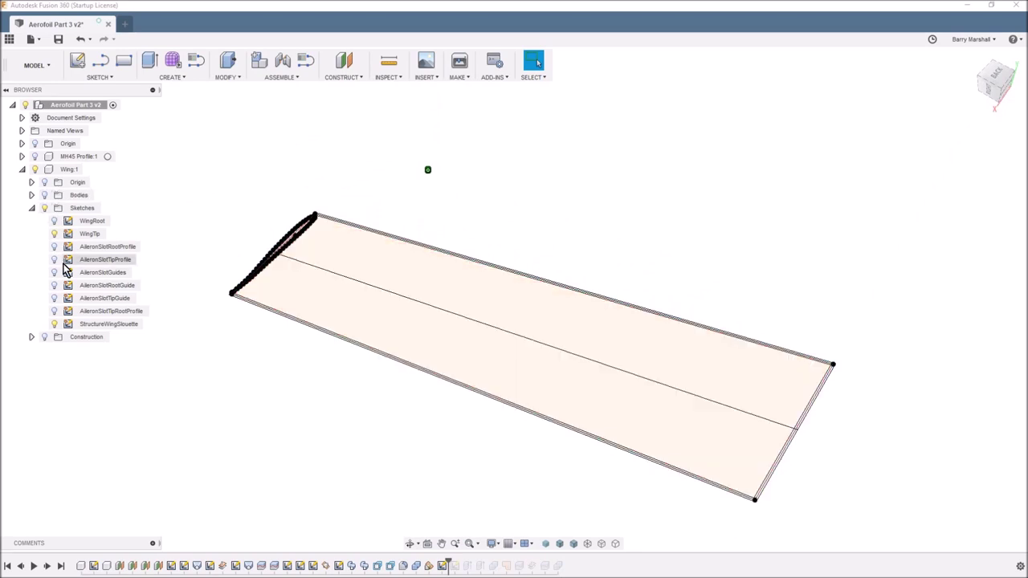
click(54, 234)
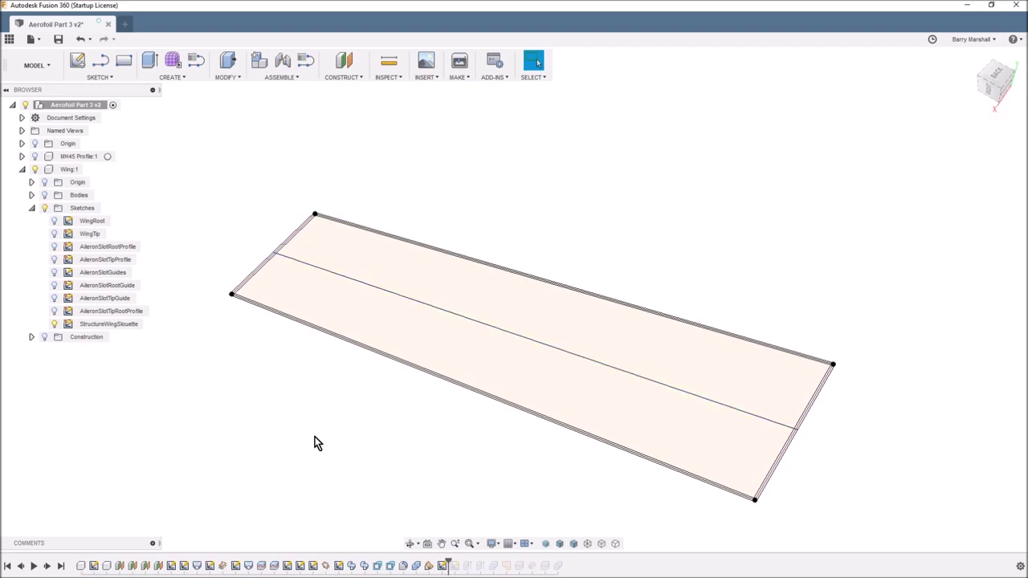
- Show the wing bodies temporarily to compare their outline with the silhouette sketch, and hide them again
click(44, 196)
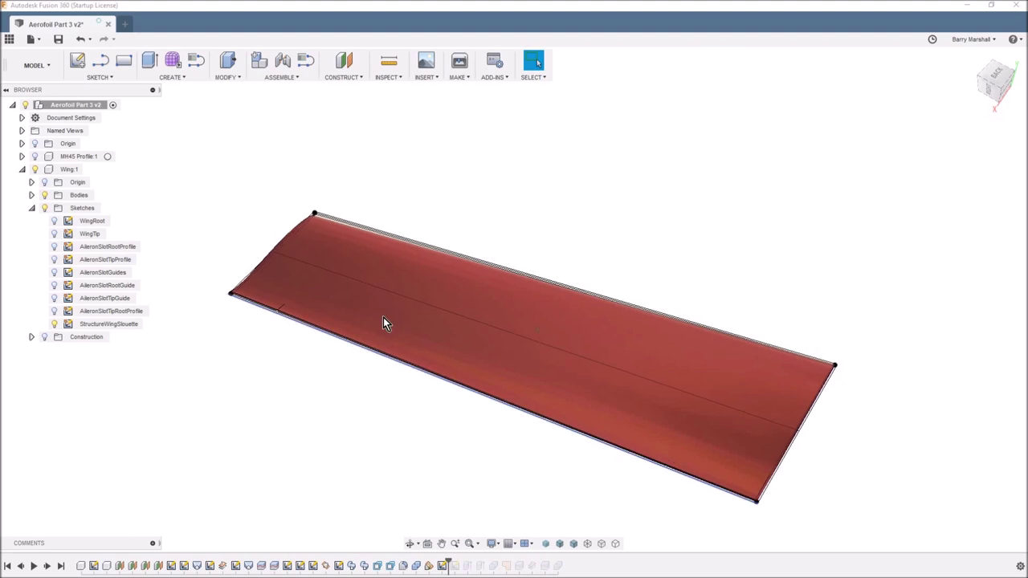
shift+middle_drag(529, 338, 503, 350)
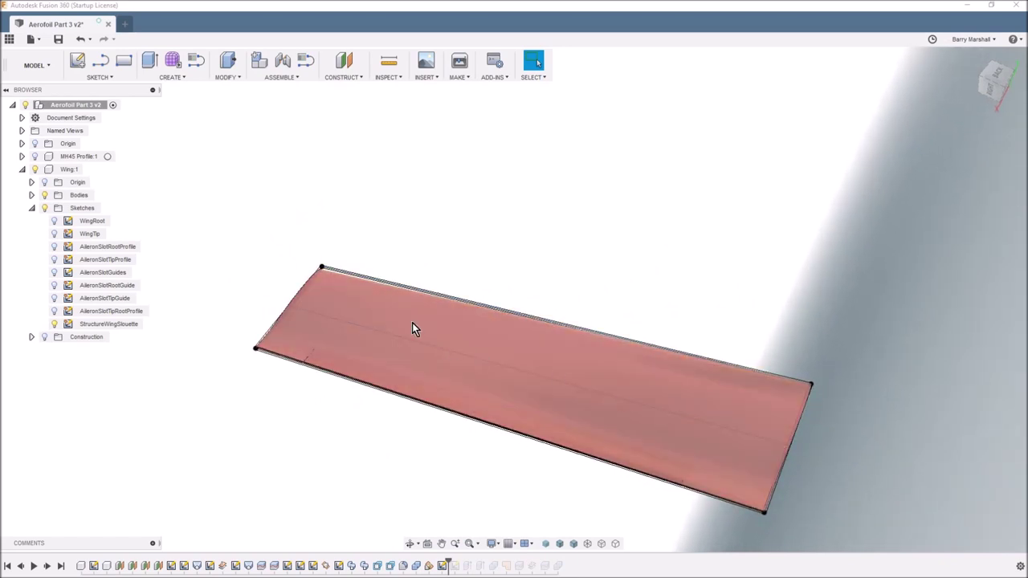
shift+middle_drag(542, 376, 546, 387)
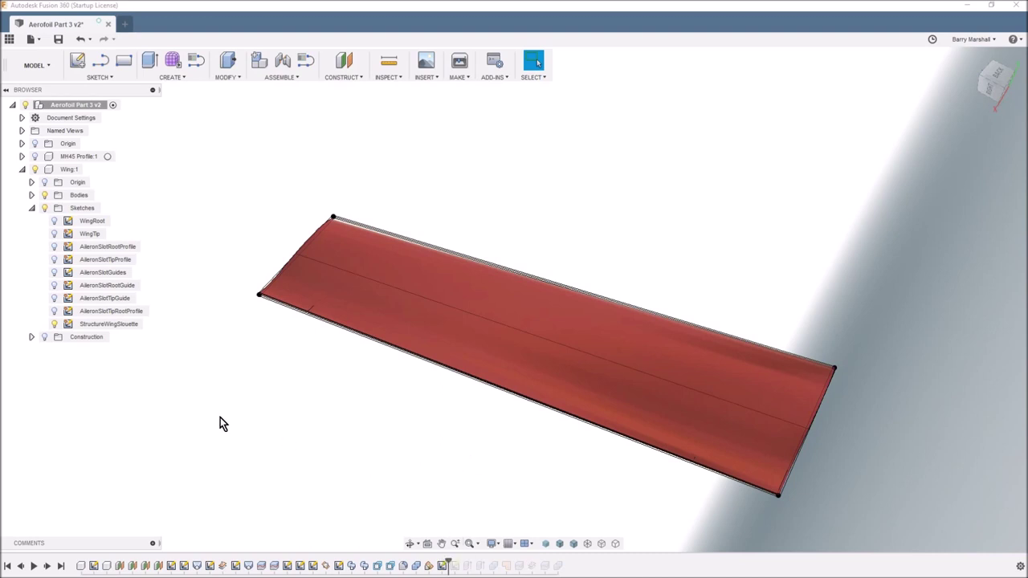
click(45, 195)
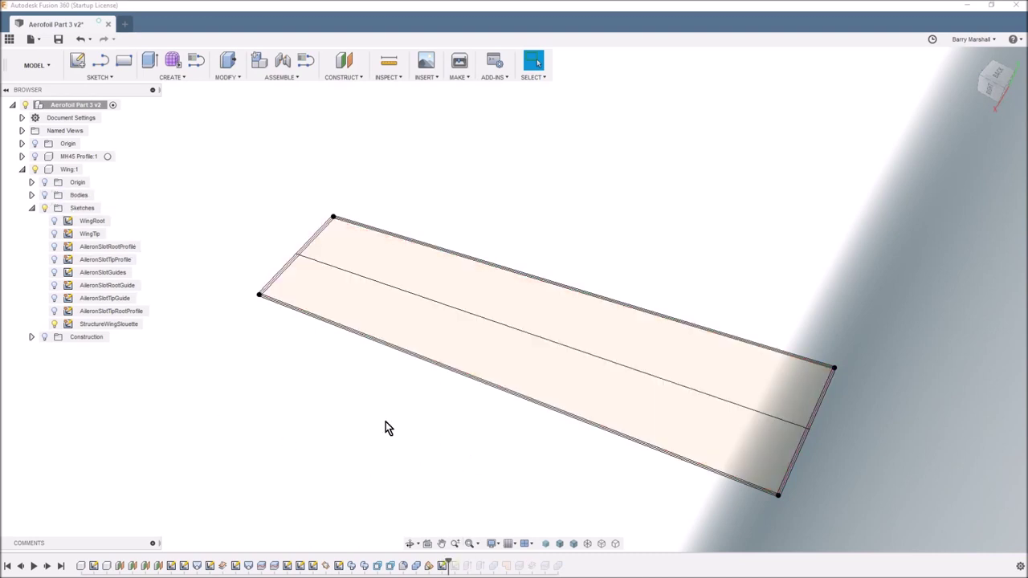
- Advance the design history past the StructurePlanHex sketch and make its hexagon pattern visible over the wing silhouette
mouse_move(443, 565)
mouse_down()
mouse_move(473, 565)
mouse_move(459, 563)
mouse_up()
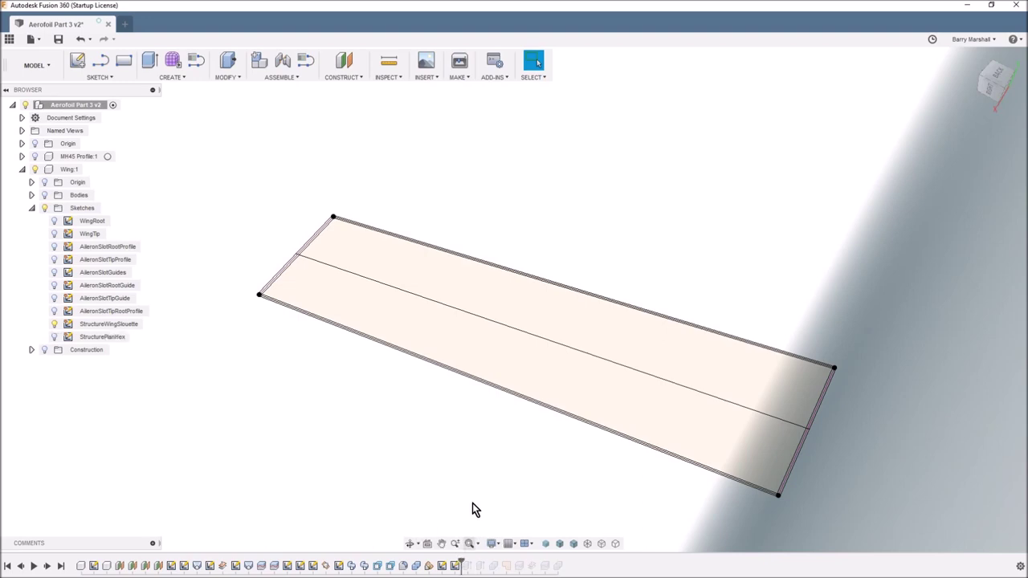
click(62, 338)
click(53, 336)
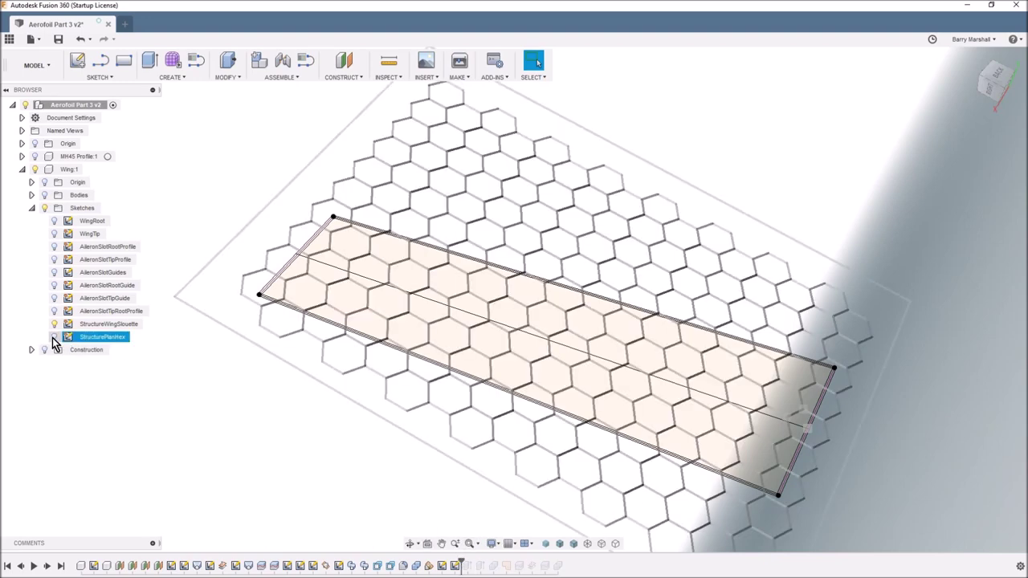
click(274, 434)
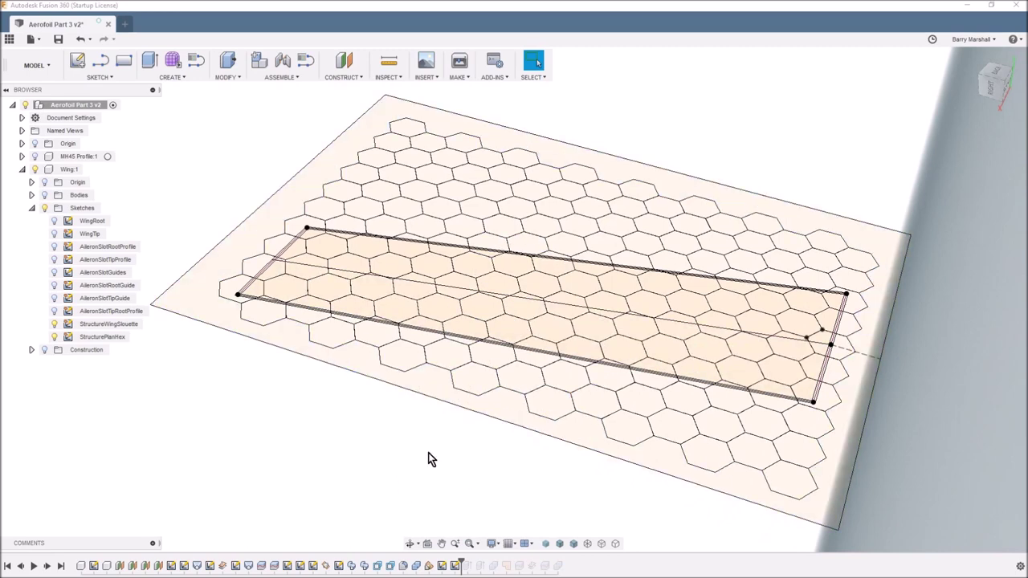
- Open the StructurePlanHex sketch for editing and examine the first hexagon's dimensions and the available polygon types
right_click(455, 567)
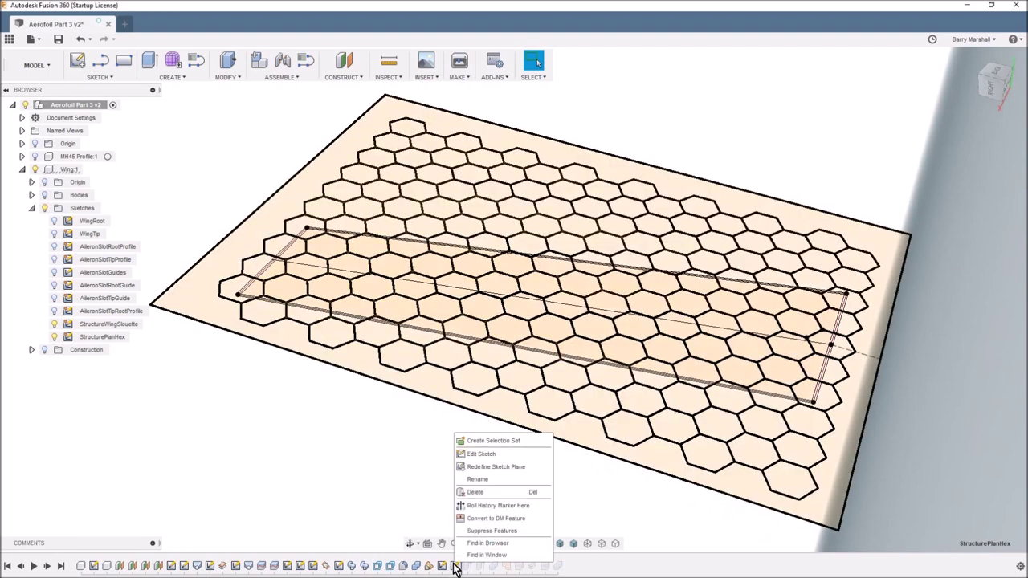
click(481, 454)
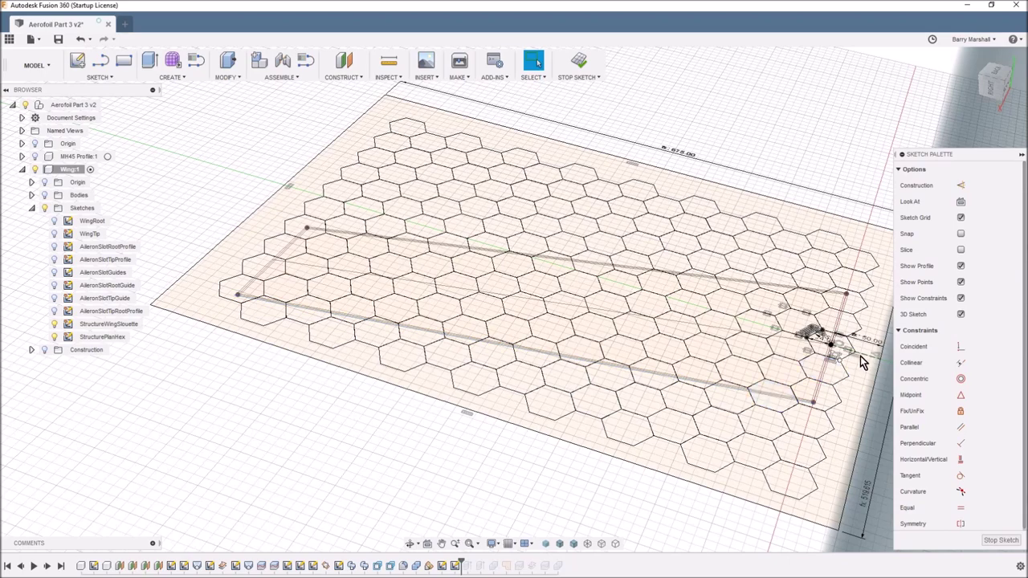
scroll(858, 353, up, 5)
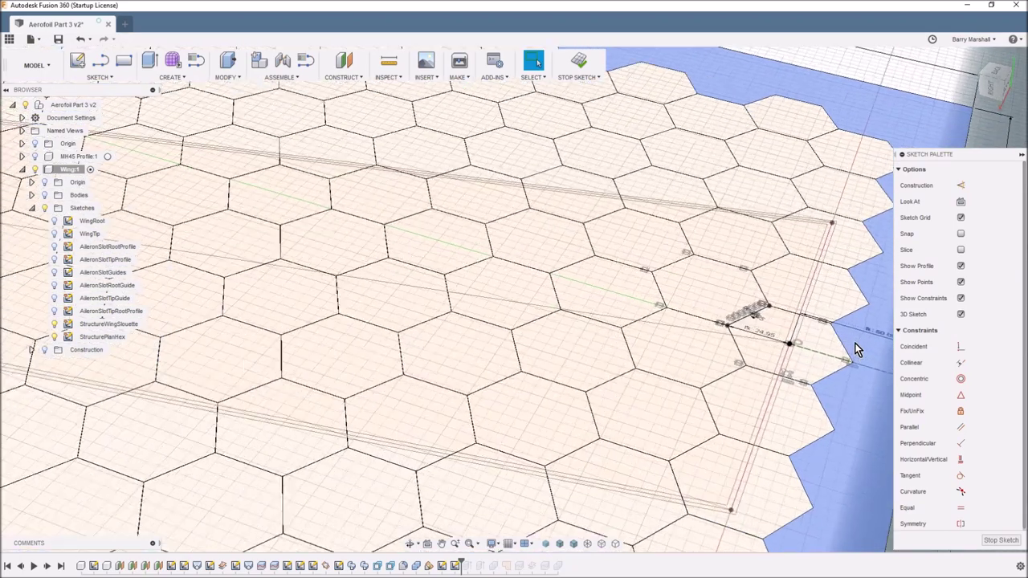
scroll(856, 345, up, 1)
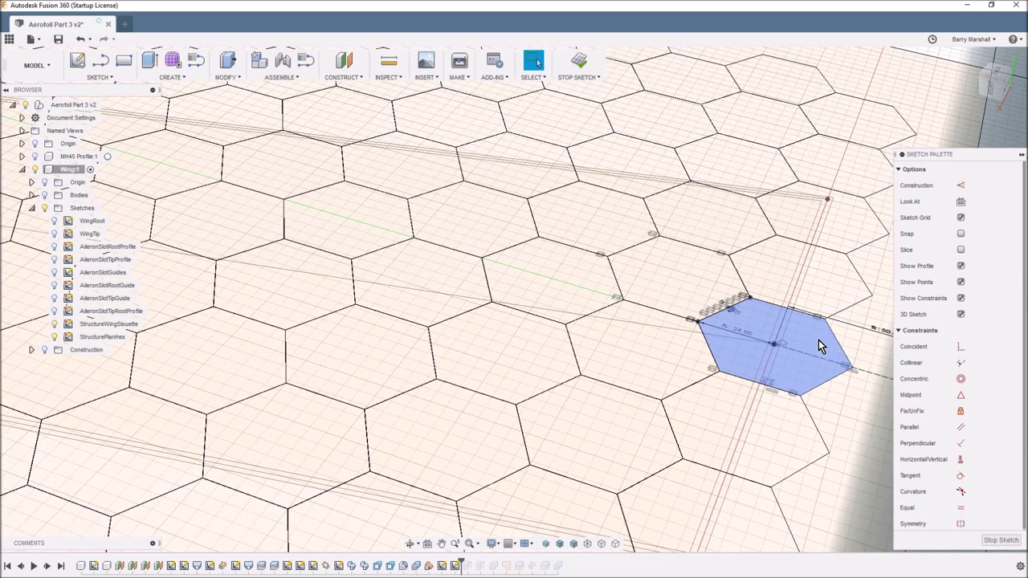
click(112, 77)
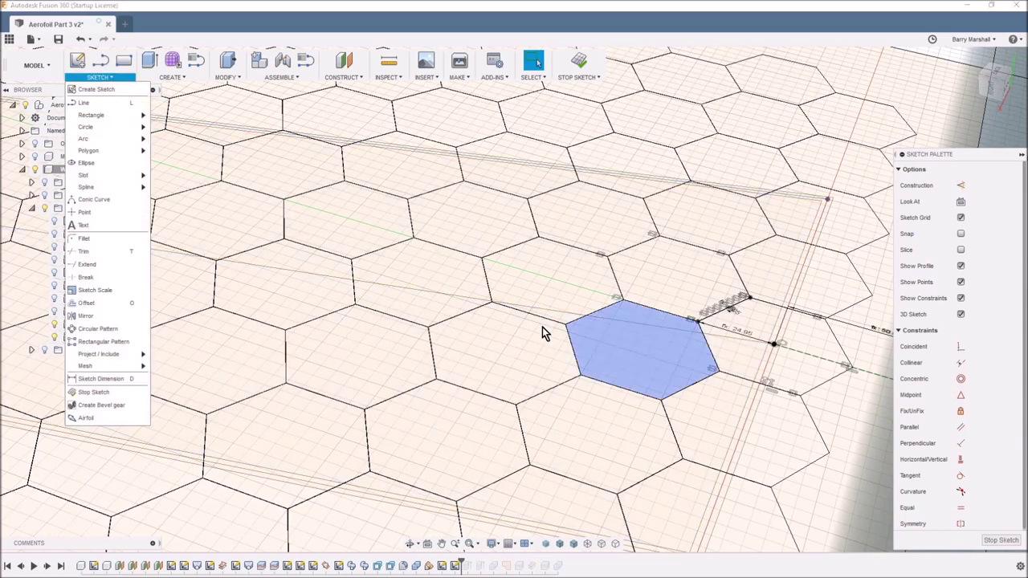
mouse_move(131, 153)
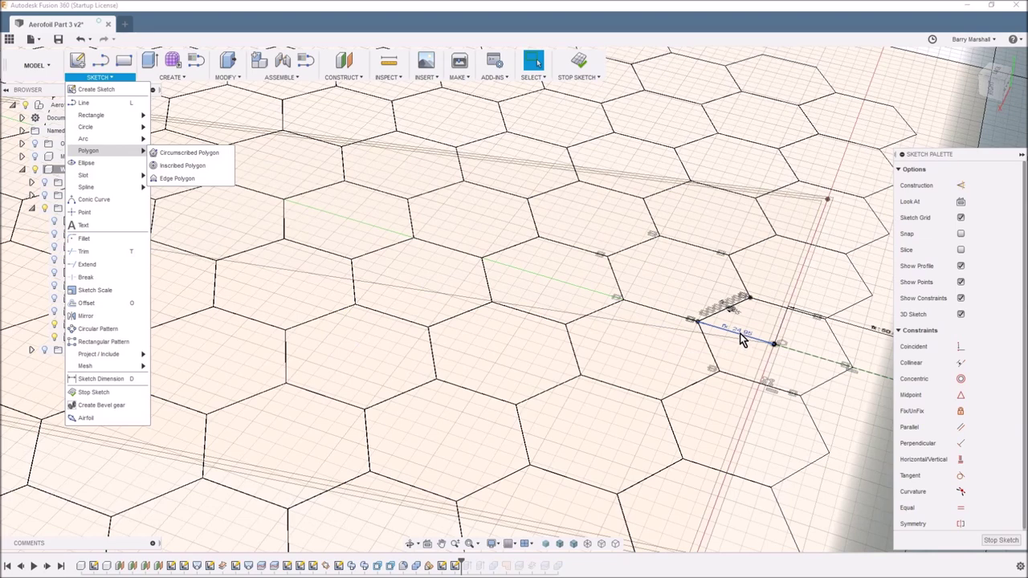
- Review the WingStructure values among the favorite parameters with the User Parameters group collapsed, and close the parameter list
click(238, 78)
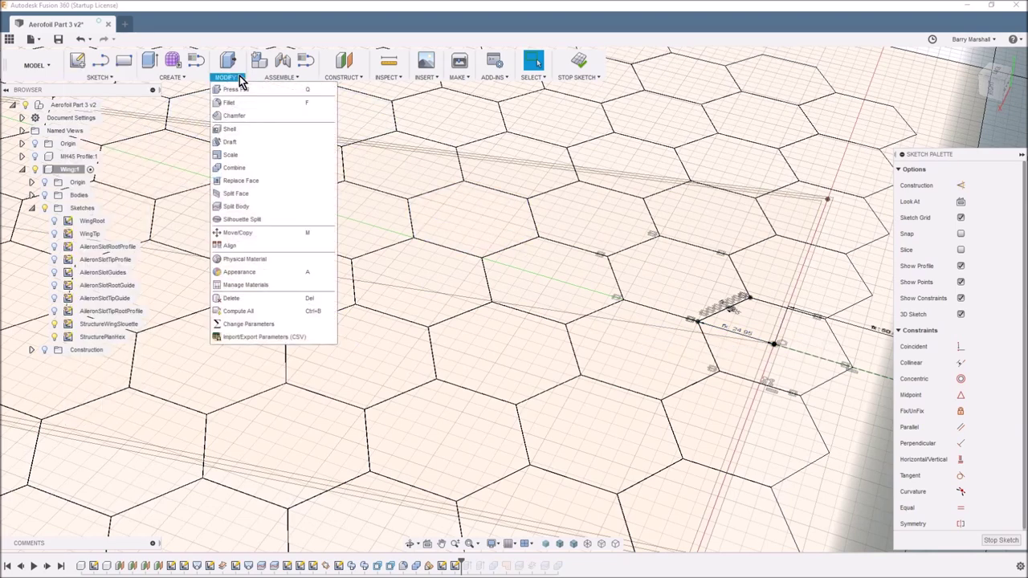
click(275, 323)
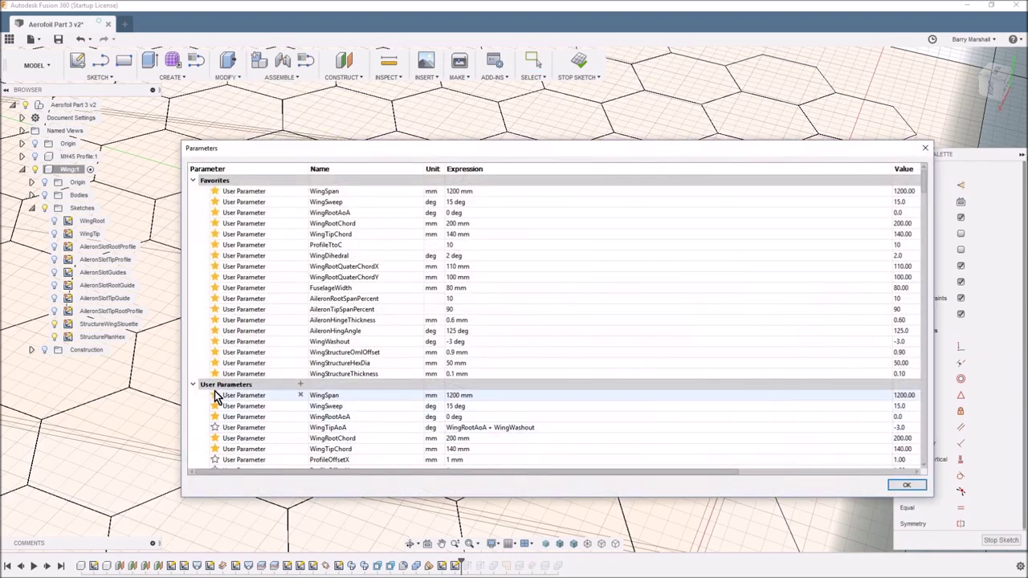
click(193, 384)
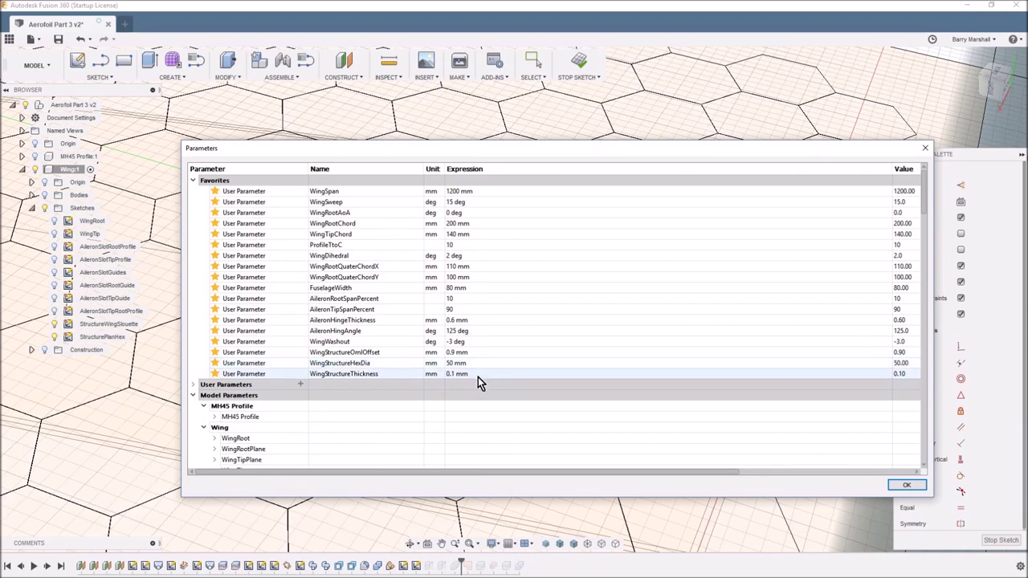
click(925, 149)
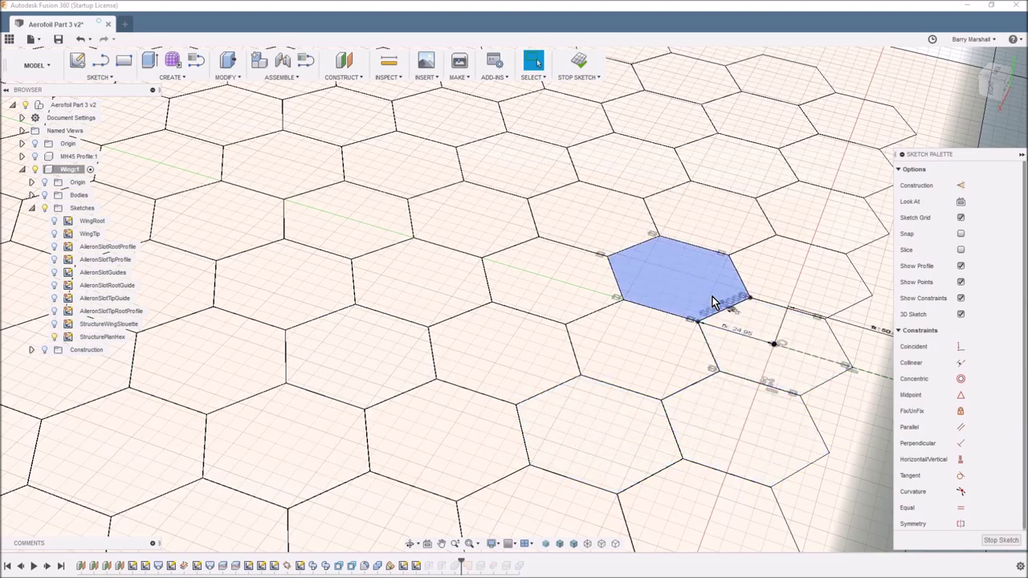
- Highlight the whole hexagon pattern from its pattern symbol to examine its extent, and clear the selection
double_click(767, 384)
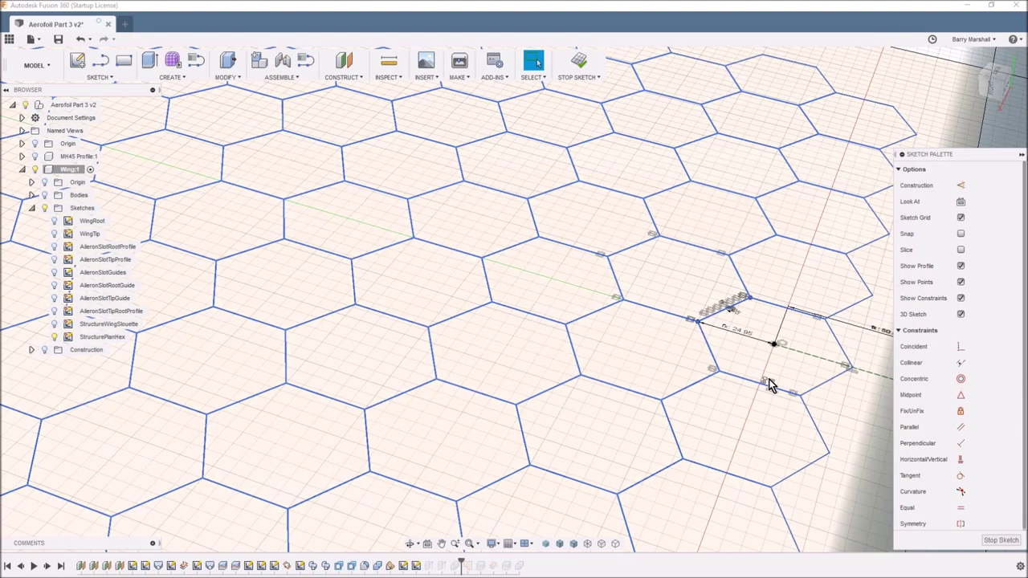
scroll(768, 386, down, 5)
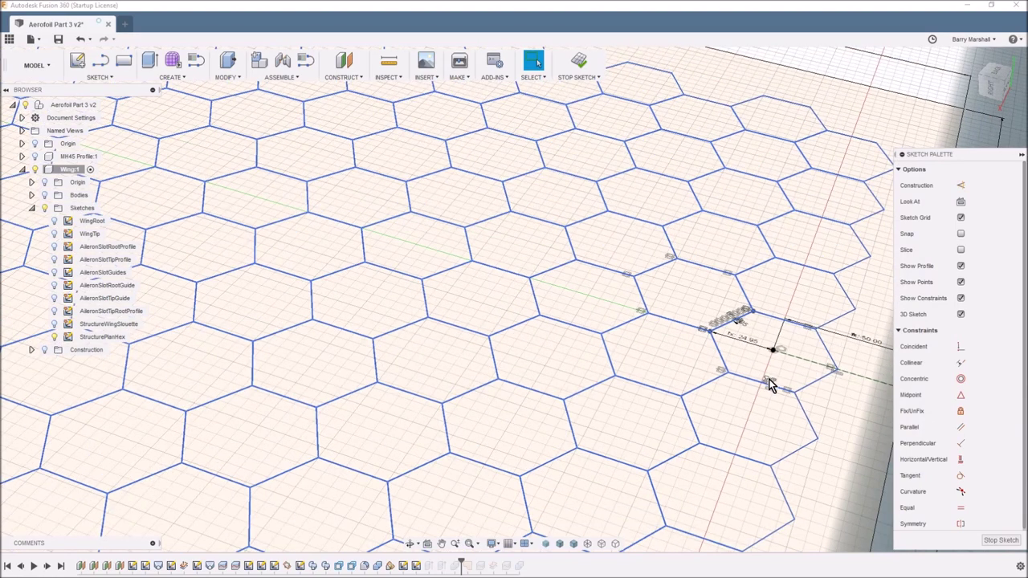
scroll(769, 385, down, 3)
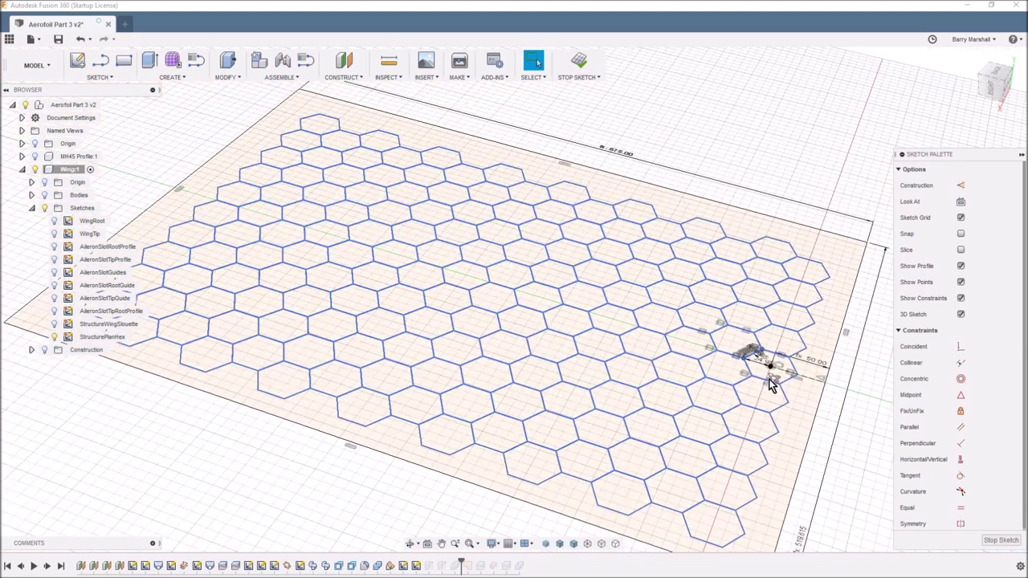
key(Escape)
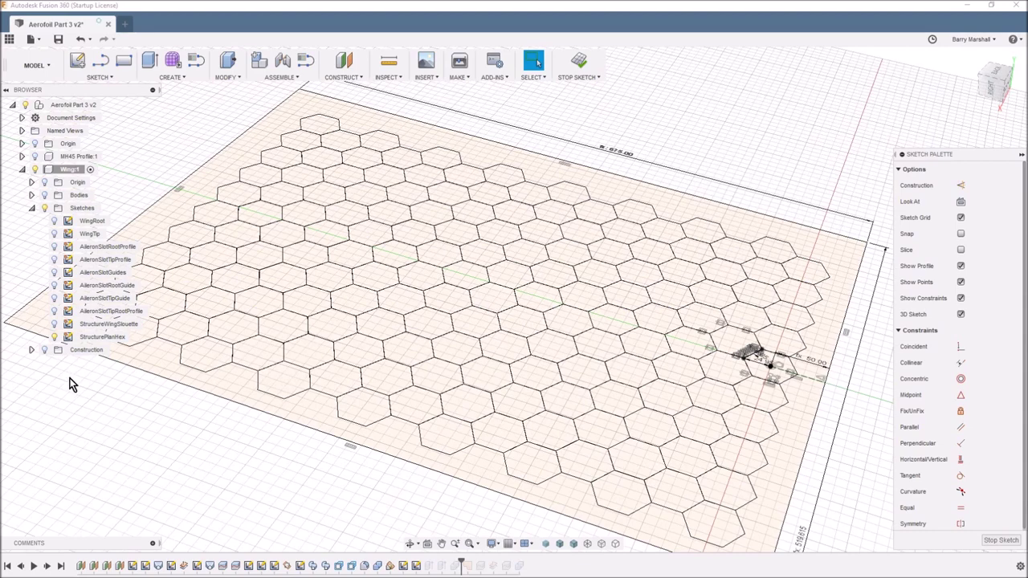
- Show the StructureWingSlouette sketch beneath the hexagon pattern and finish editing the StructurePlanHex sketch
click(54, 324)
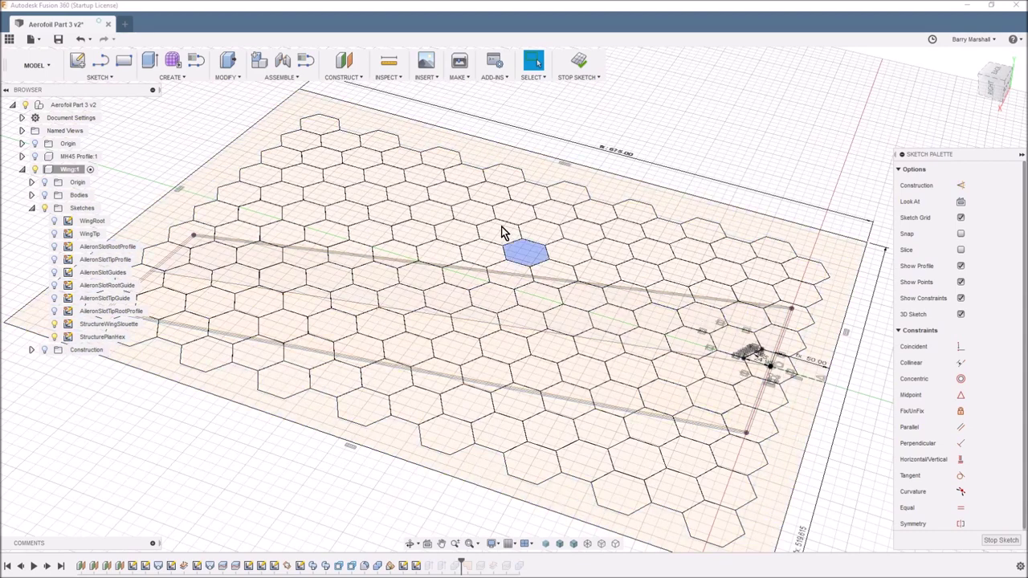
scroll(222, 461, down, 5)
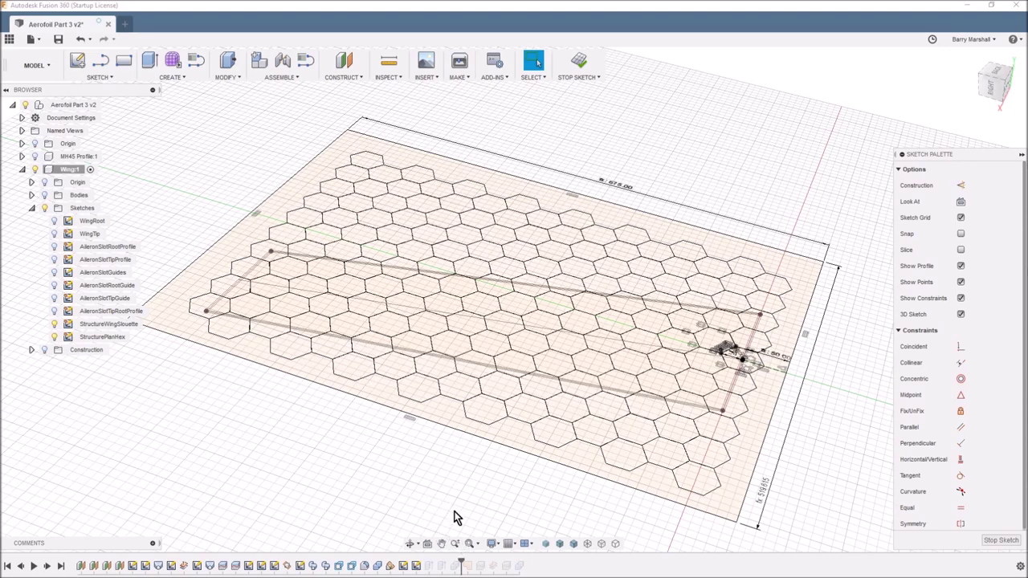
click(1001, 540)
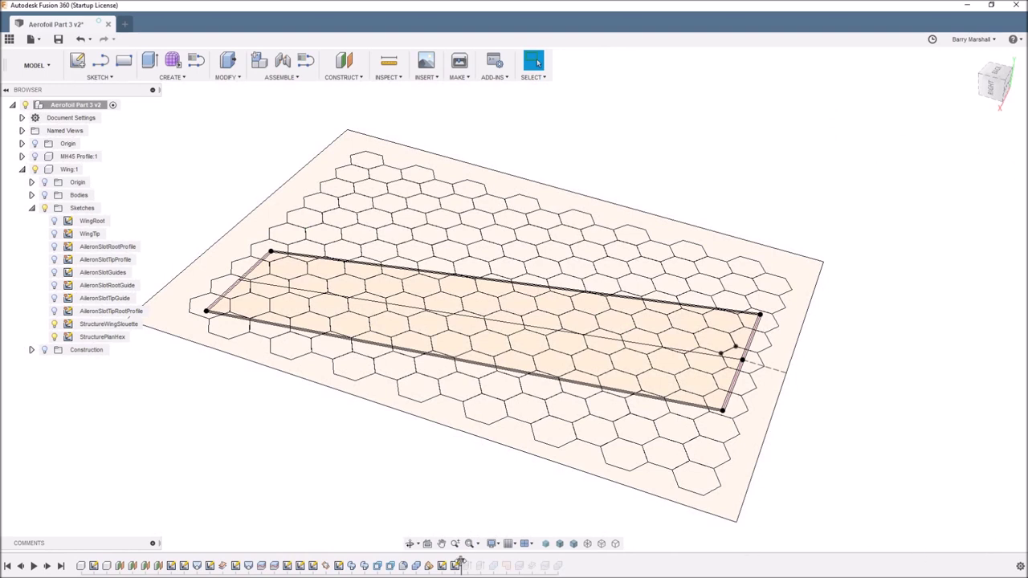
- Advance the design history past the hexagon extrusion, and show the WingStructureHex body temporarily before hiding it again
drag(461, 561, 471, 564)
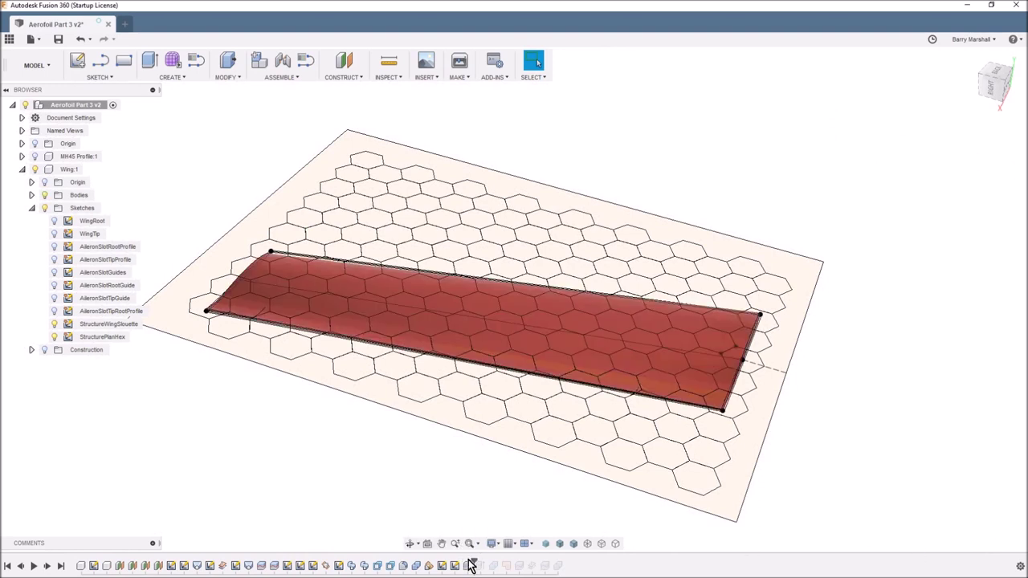
click(31, 195)
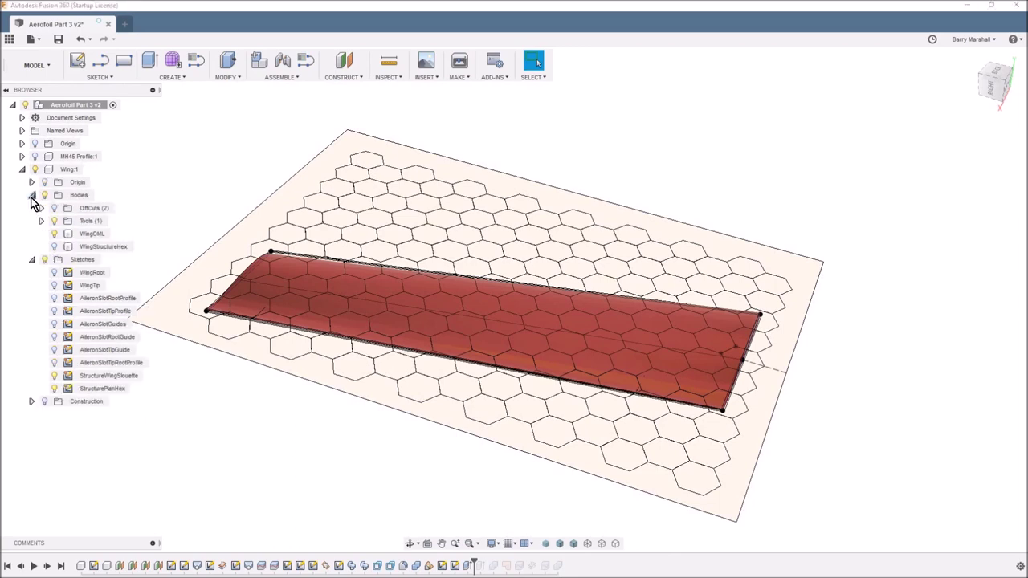
click(56, 250)
click(56, 249)
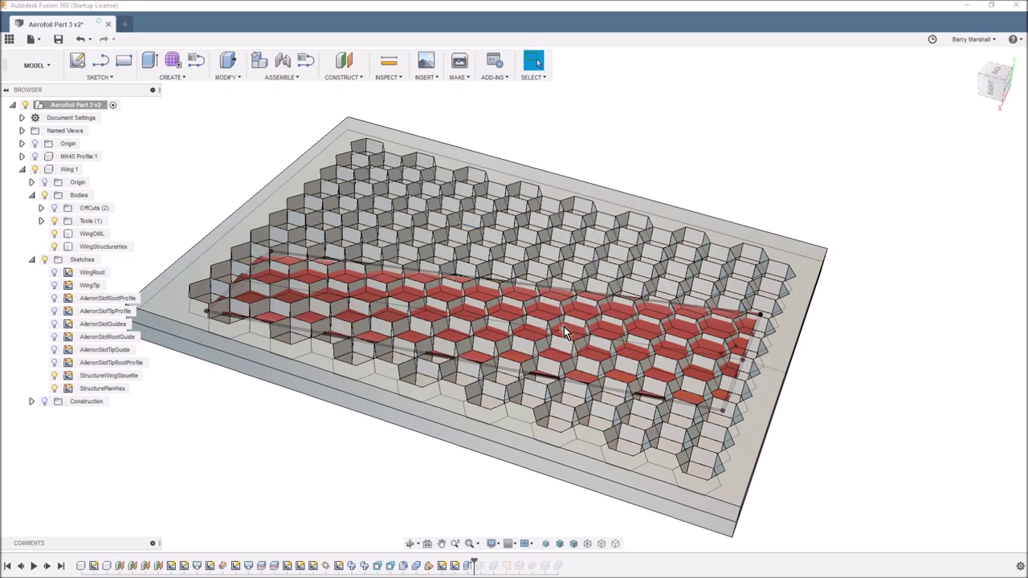
click(87, 249)
click(54, 248)
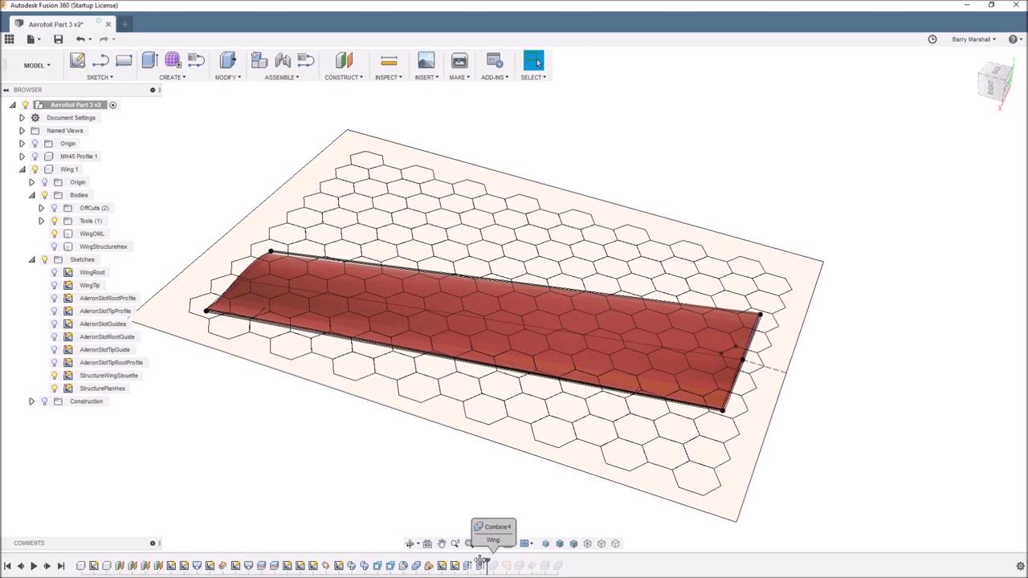
- Advance the design history past Extrude5 and Combine4, and hide the Wing component's sketches to view the hexagonal structure against the wing
drag(475, 564, 485, 563)
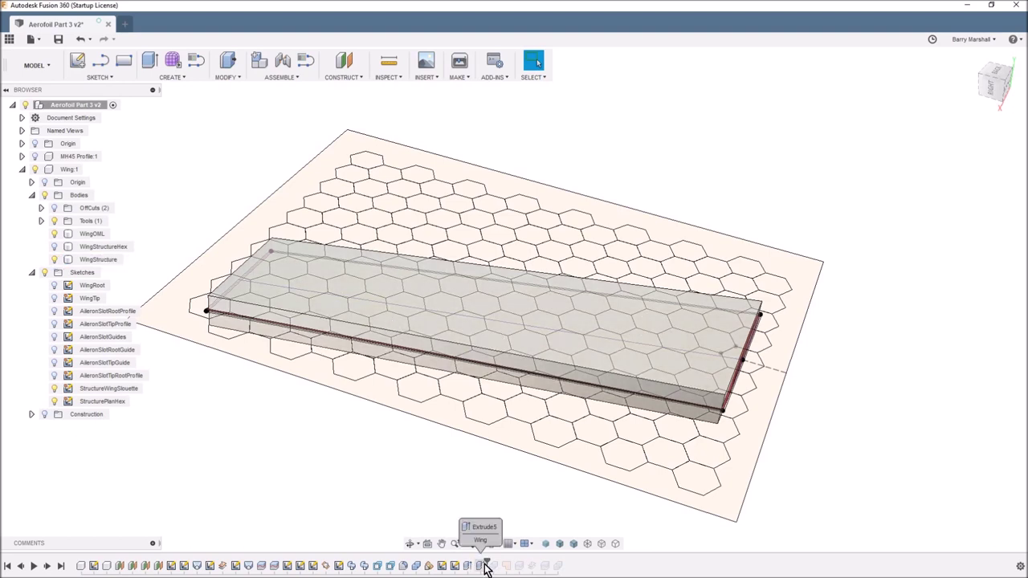
drag(486, 560, 496, 559)
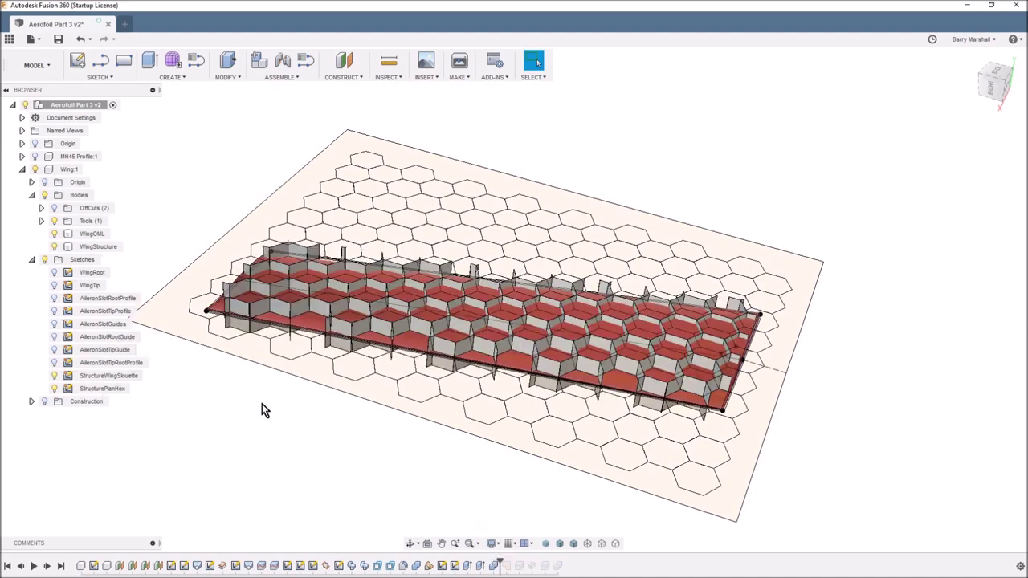
click(44, 259)
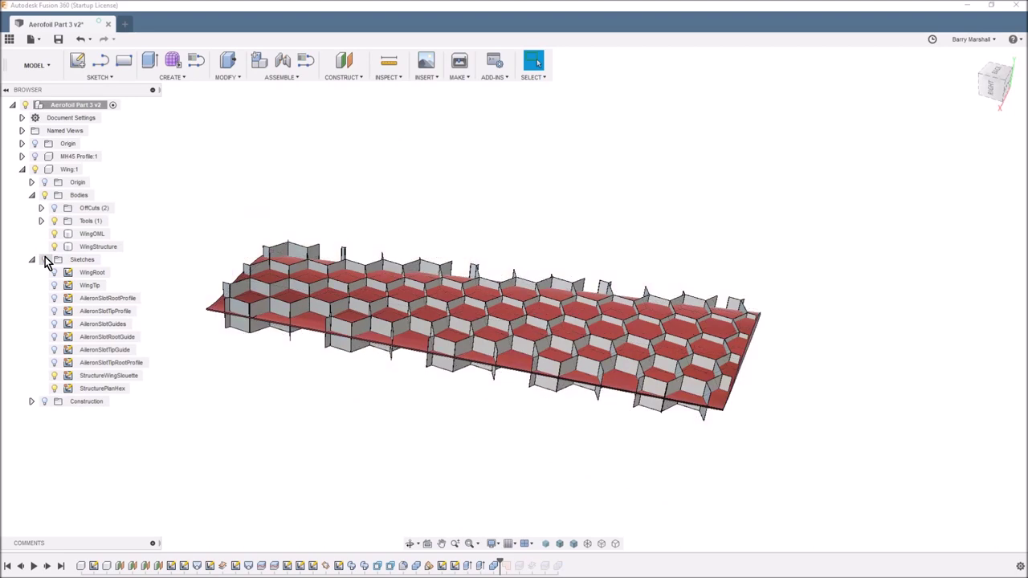
shift+middle_drag(277, 492, 520, 436)
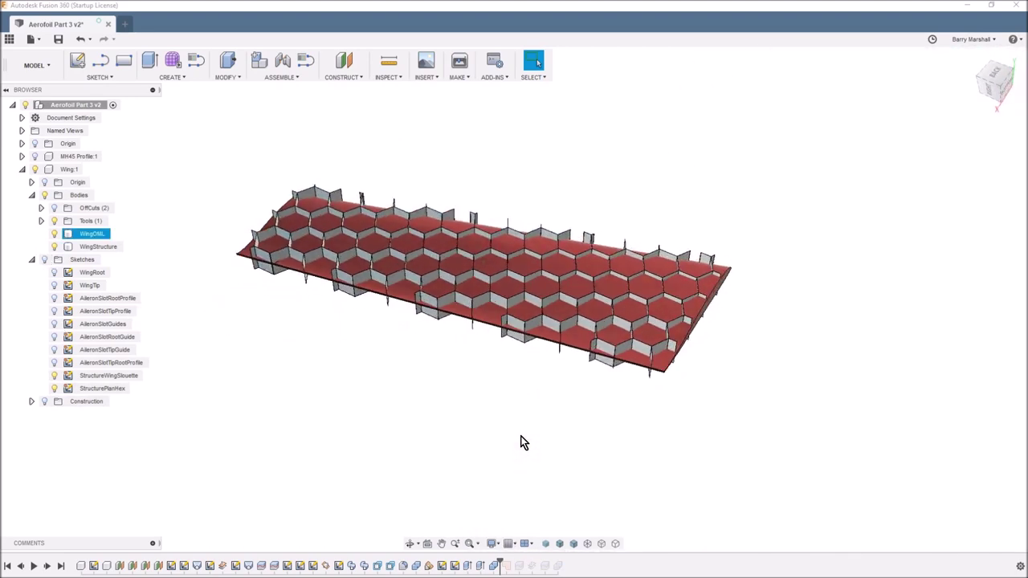
click(520, 439)
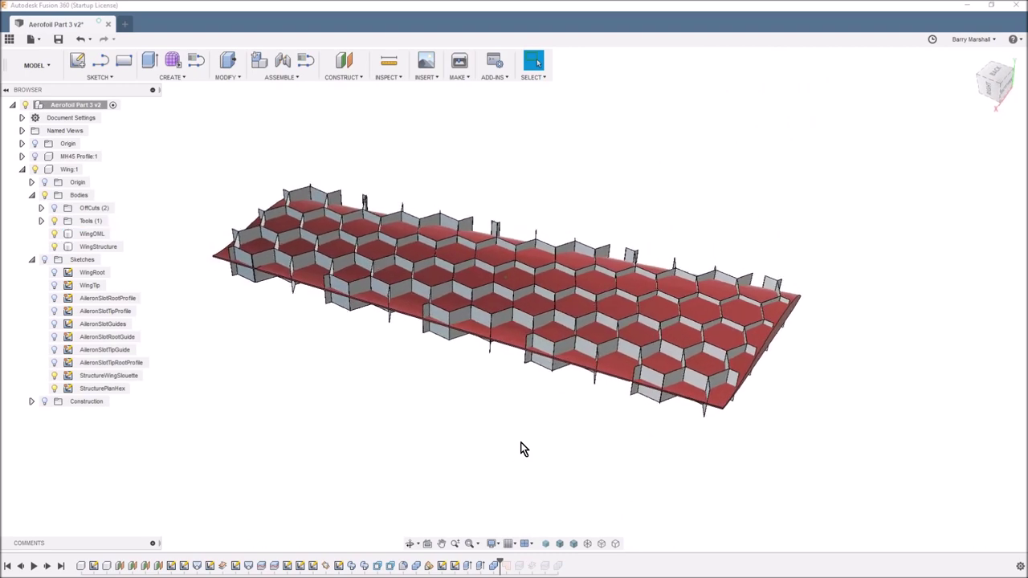
shift+middle_drag(522, 448, 645, 441)
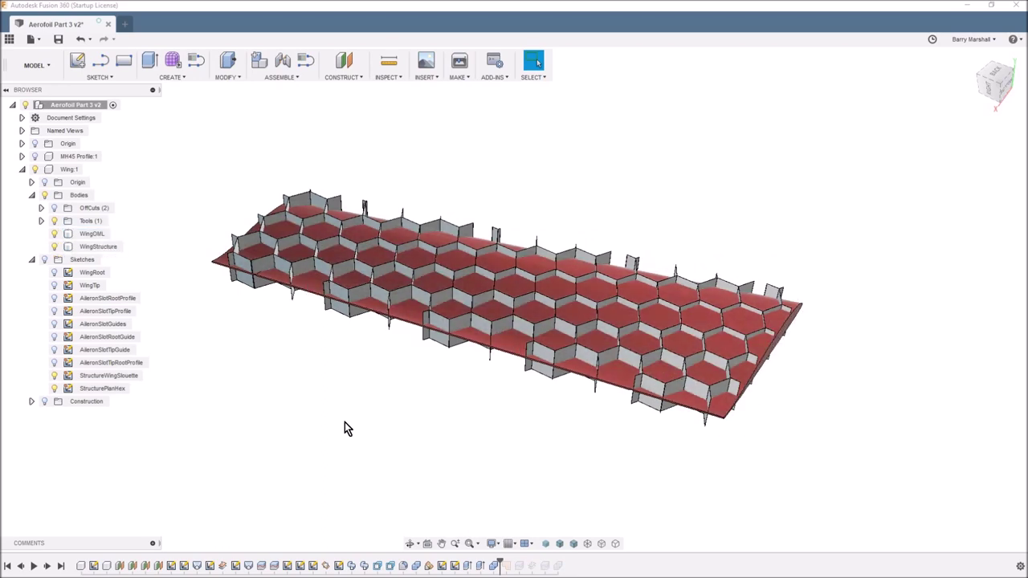
scroll(322, 414, up, 3)
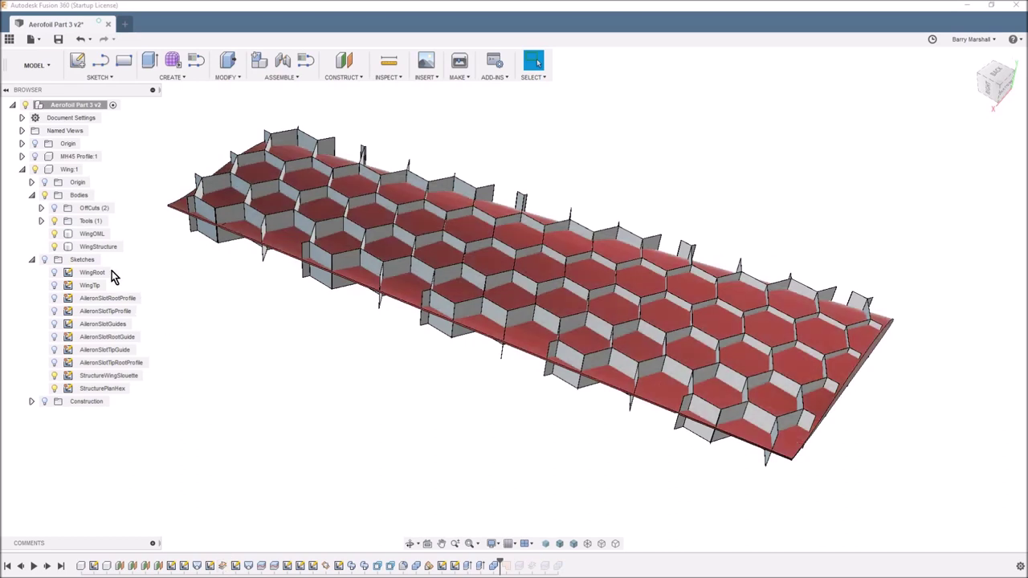
- Hide the WingOML and WingStructure bodies of the Wing component
click(57, 234)
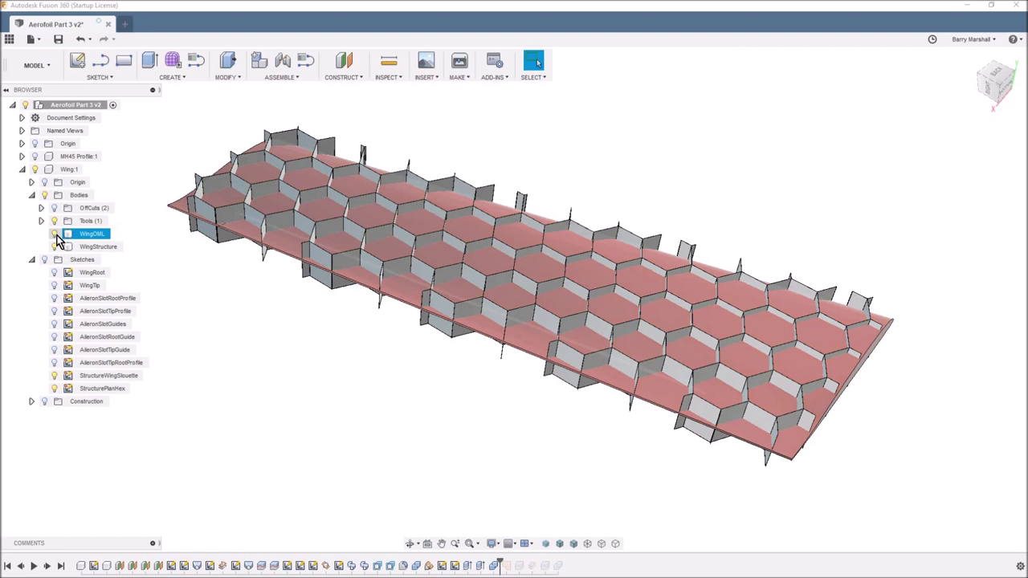
click(54, 235)
click(57, 248)
click(55, 247)
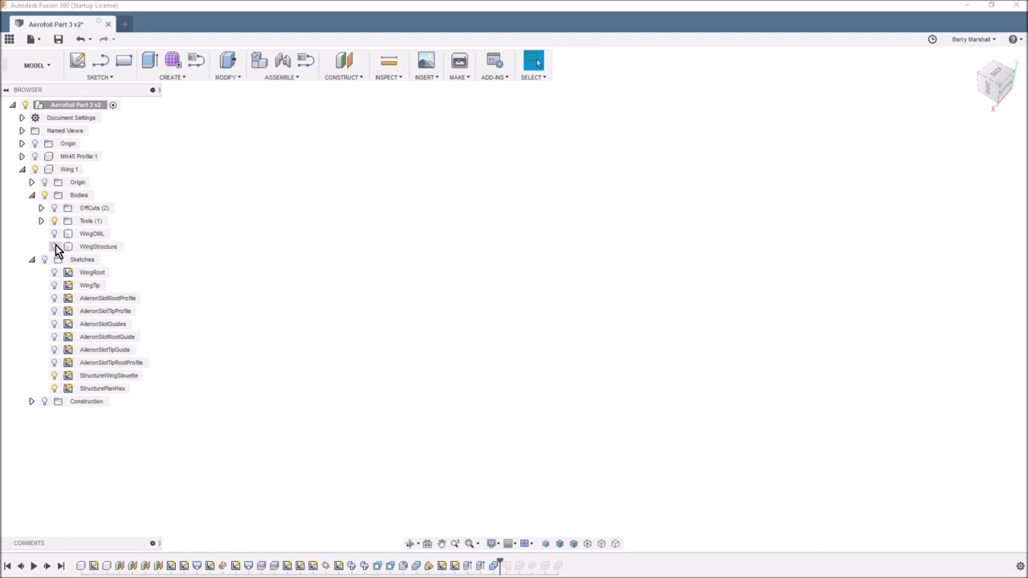
- Expand the OffCuts and Tools body groups, make the Body23 surface visible and view it from an angle
click(41, 208)
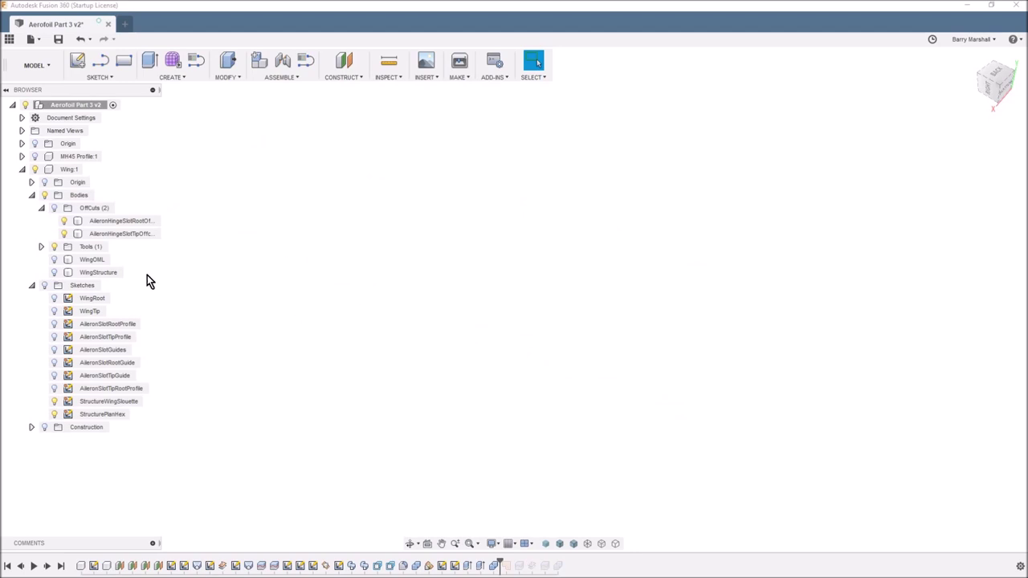
click(41, 247)
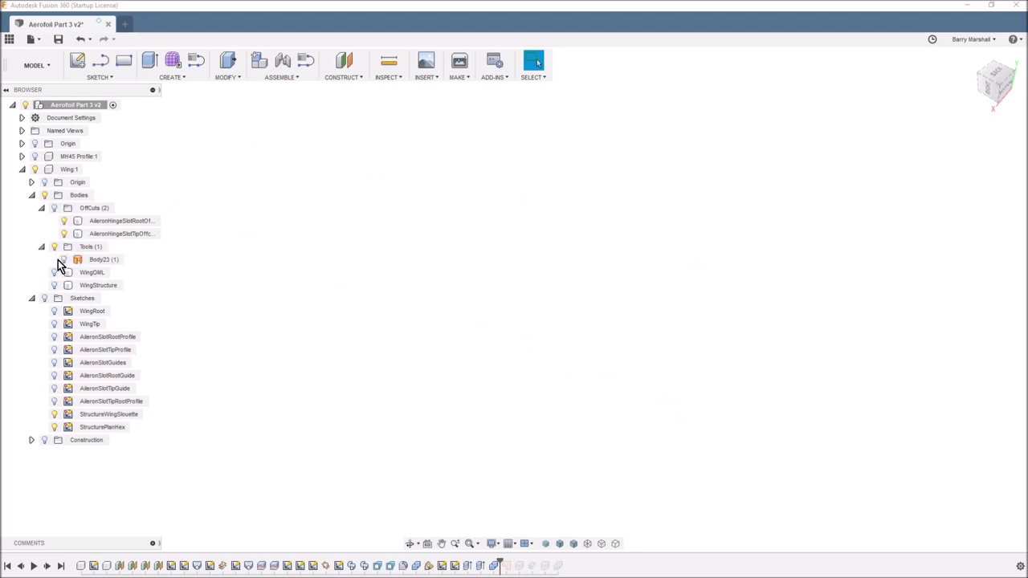
click(64, 260)
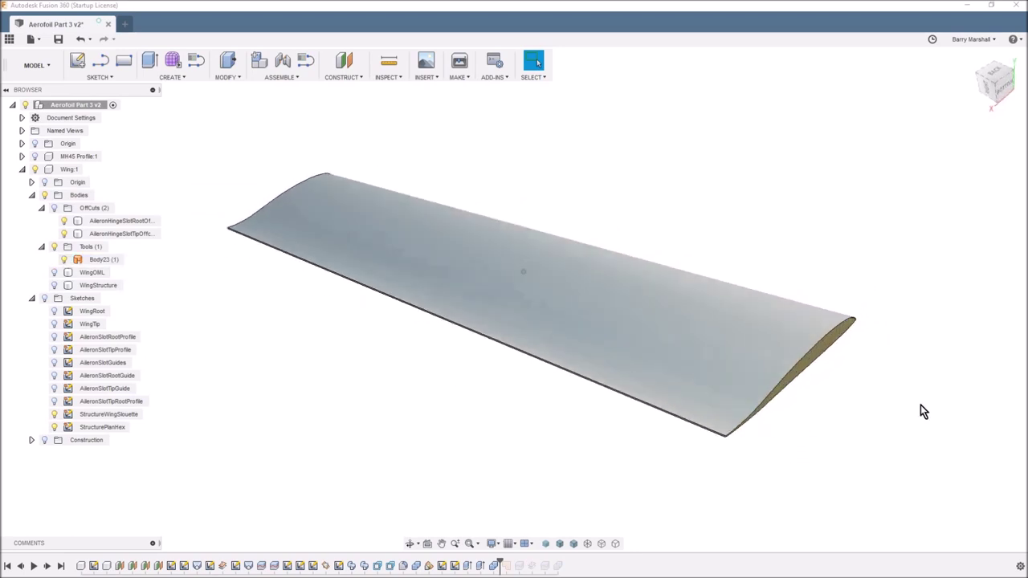
shift+middle_drag(921, 405, 618, 388)
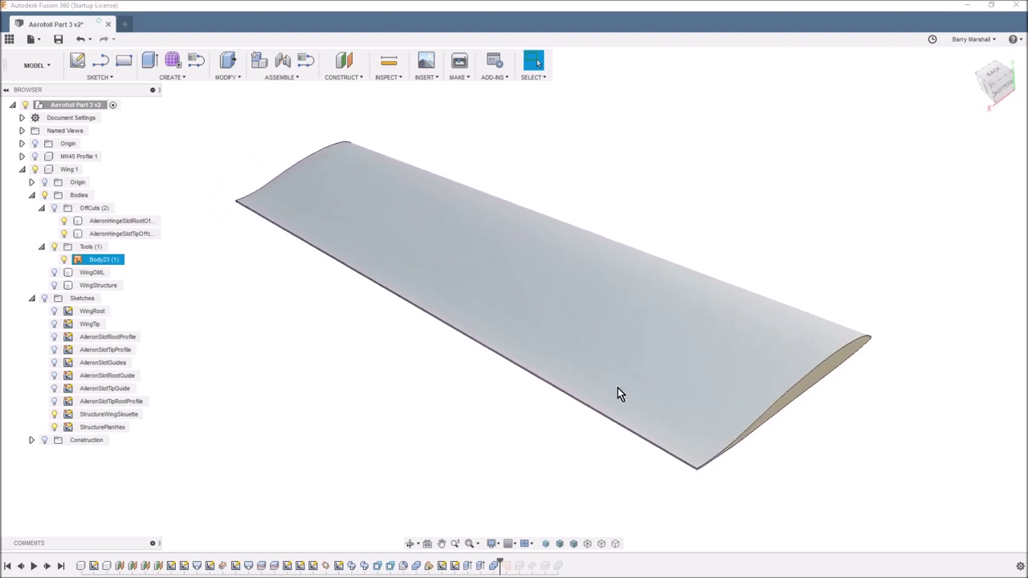
click(498, 462)
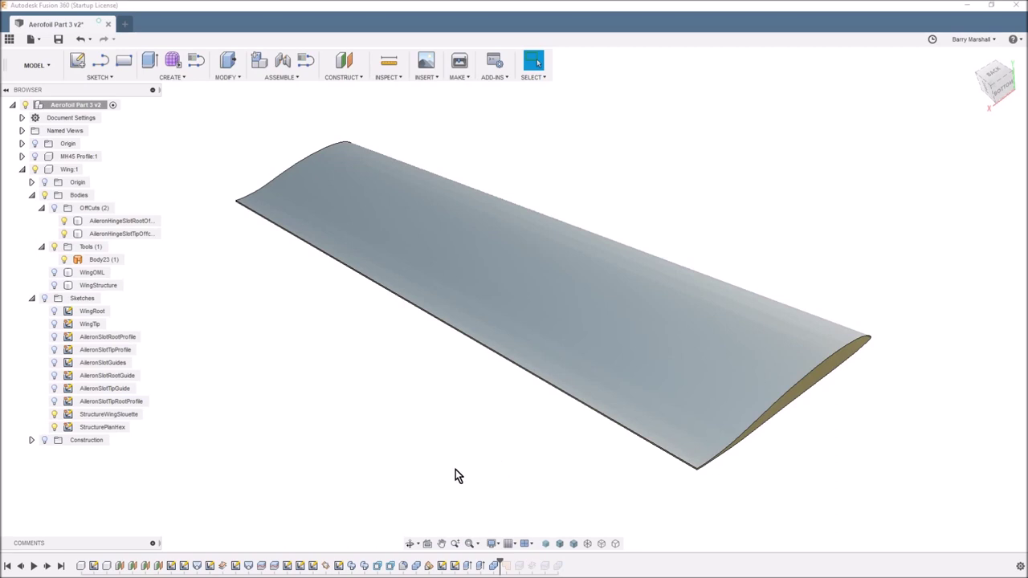
- Advance the design history by one feature, make the Body62 surface visible and view it against Body23 at the wing's end
scroll(454, 470, up, 1)
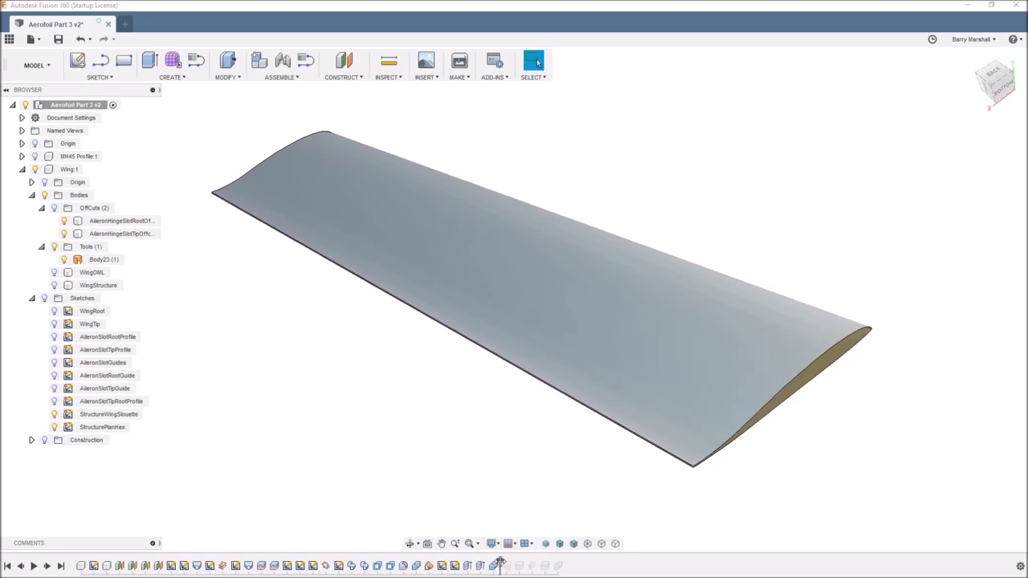
drag(499, 564, 508, 566)
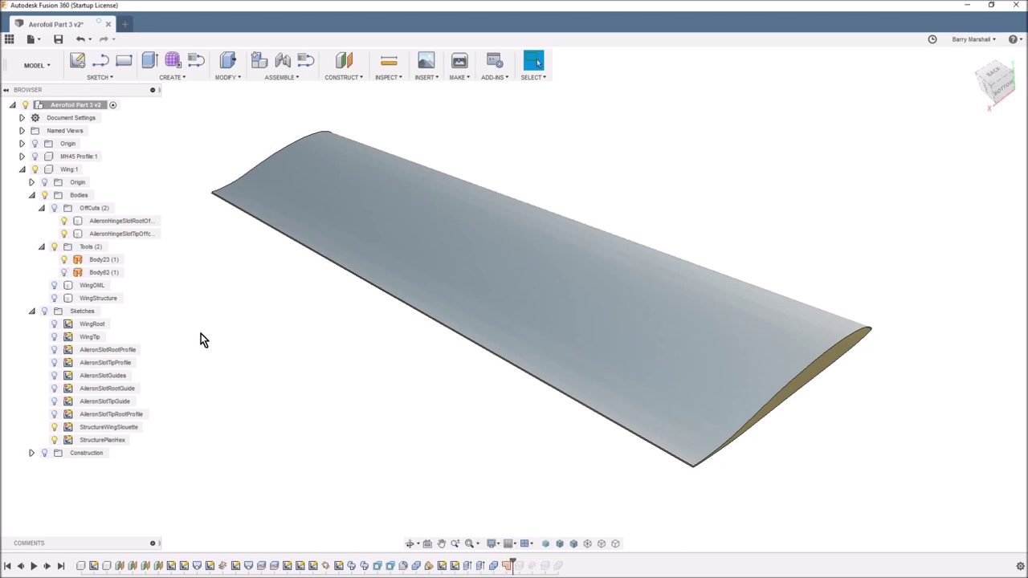
click(64, 273)
shift+middle_drag(717, 418, 610, 310)
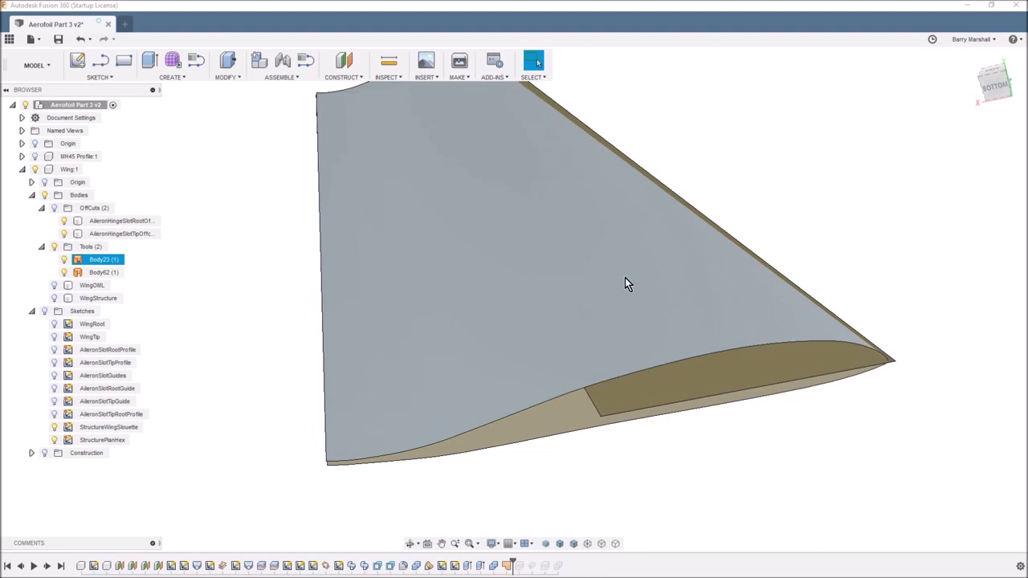
scroll(742, 373, down, 2)
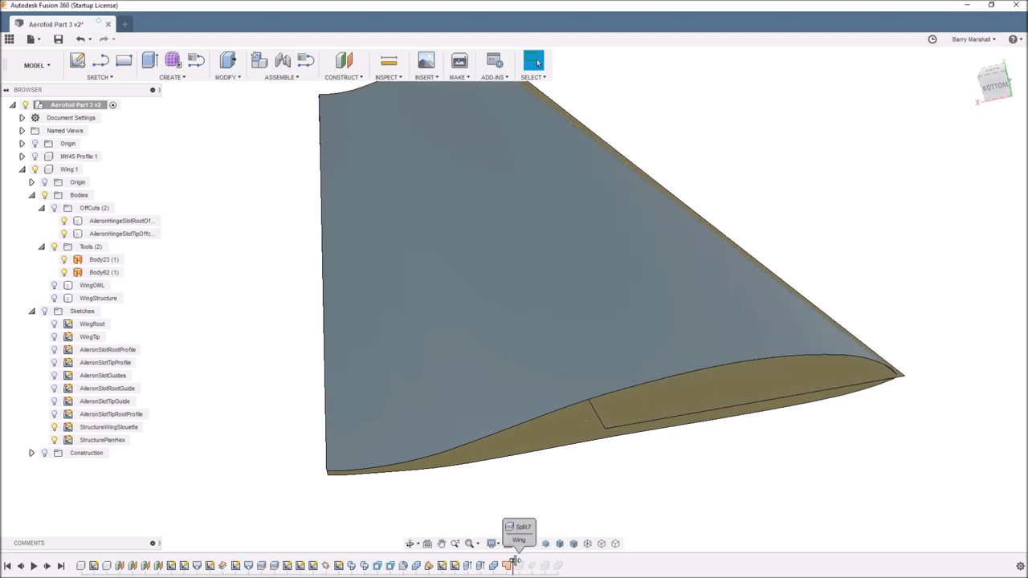
- Advance the design history past Split7, hide Body62, and show Body63 temporarily before hiding it to isolate the Body23 surface
drag(514, 560, 526, 562)
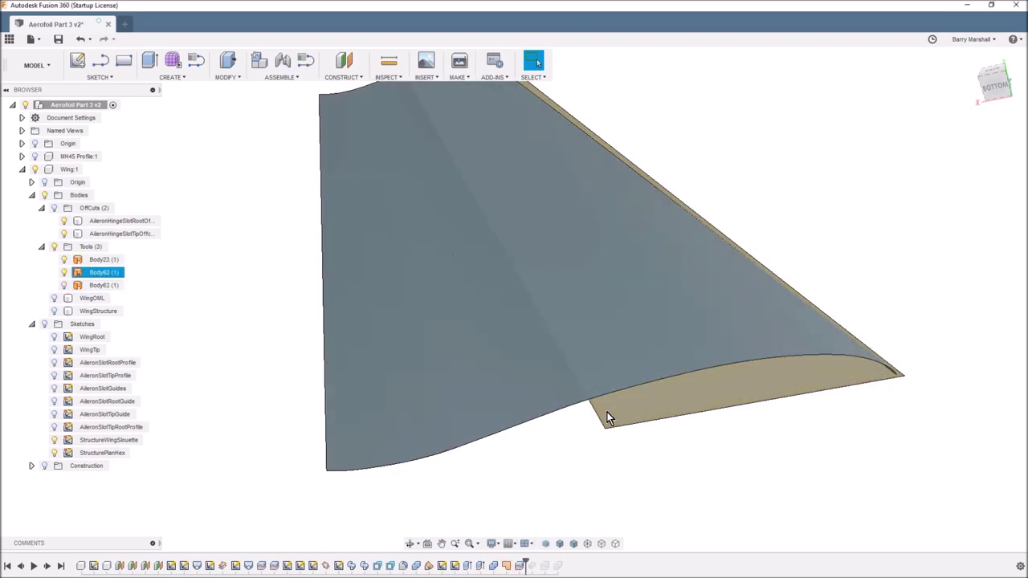
click(63, 274)
click(65, 287)
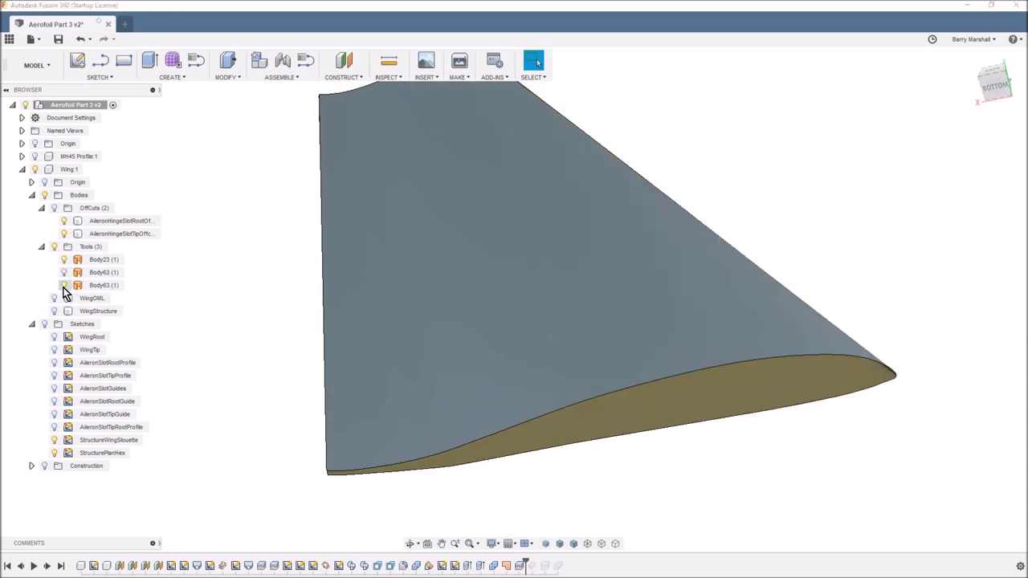
click(64, 287)
click(64, 286)
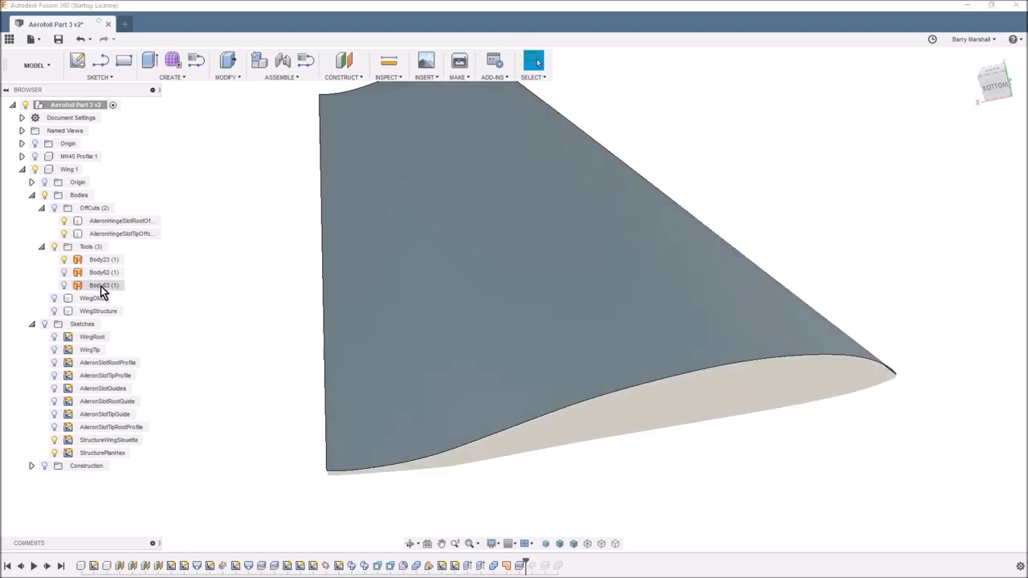
click(100, 260)
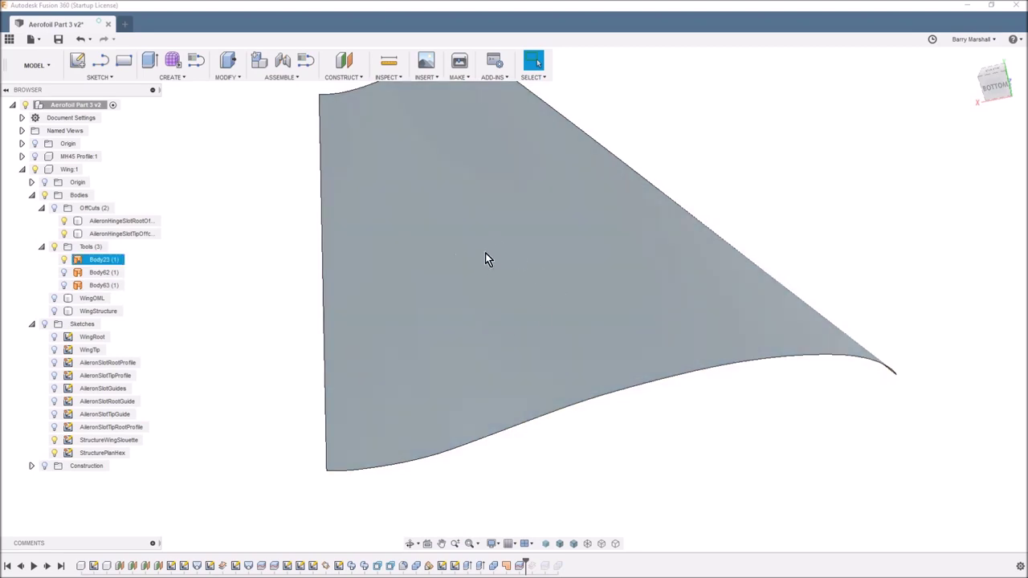
click(635, 414)
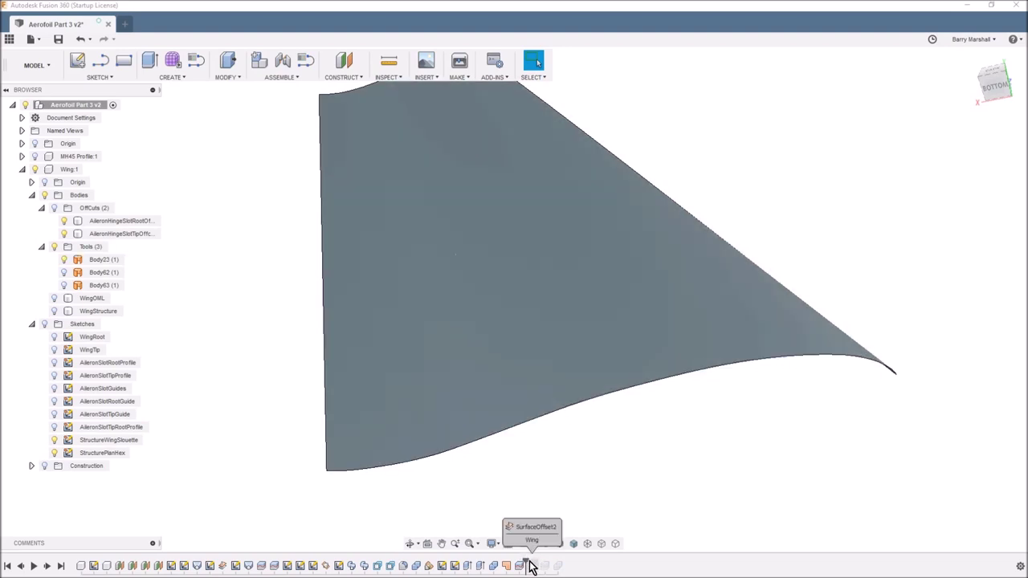
- Advance the design history past SurfaceOffset2 and show the WingStructure body together with the Body64 offset surface
drag(526, 563, 530, 563)
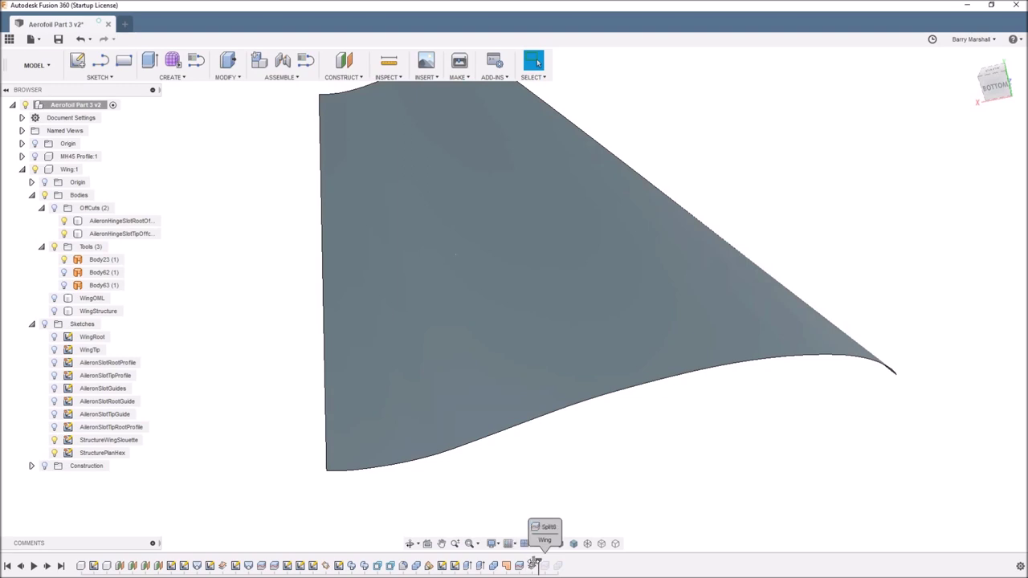
drag(534, 563, 537, 566)
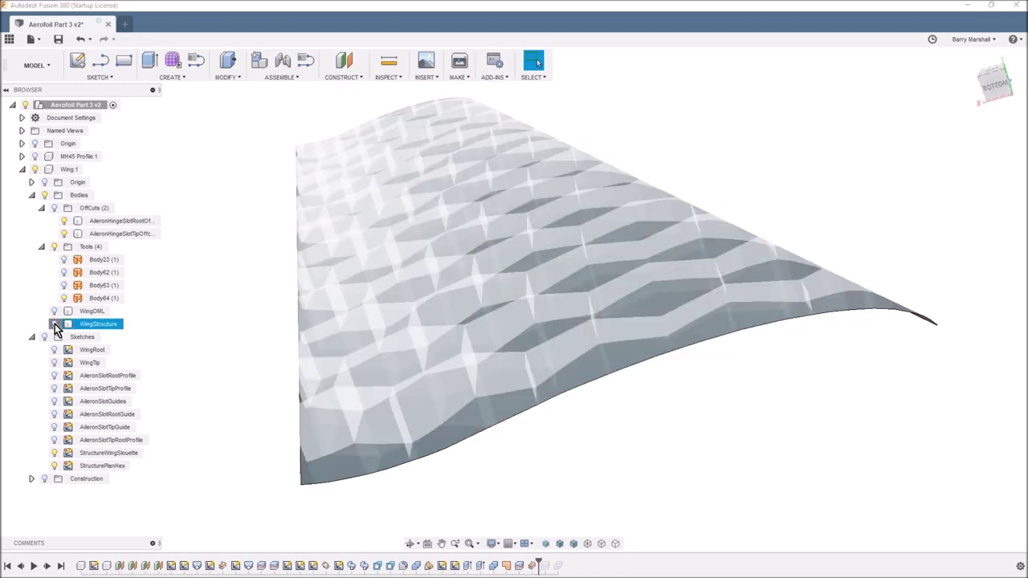
click(54, 324)
shift+middle_drag(795, 357, 742, 347)
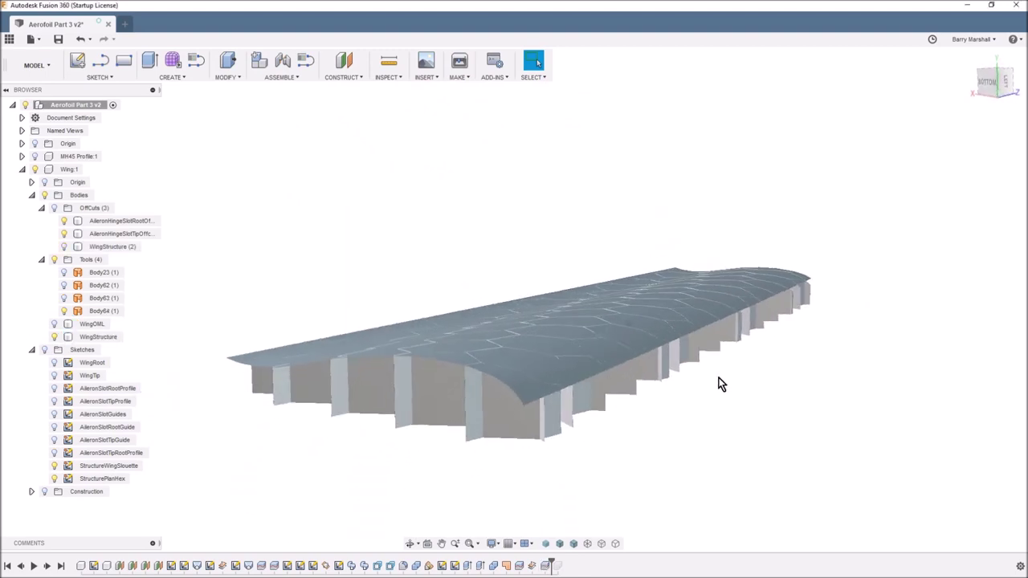
- Advance the design history past Split8 and hide the Body64 surface to view the trimmed top of the hexagonal structure
shift+middle_drag(720, 384, 716, 442)
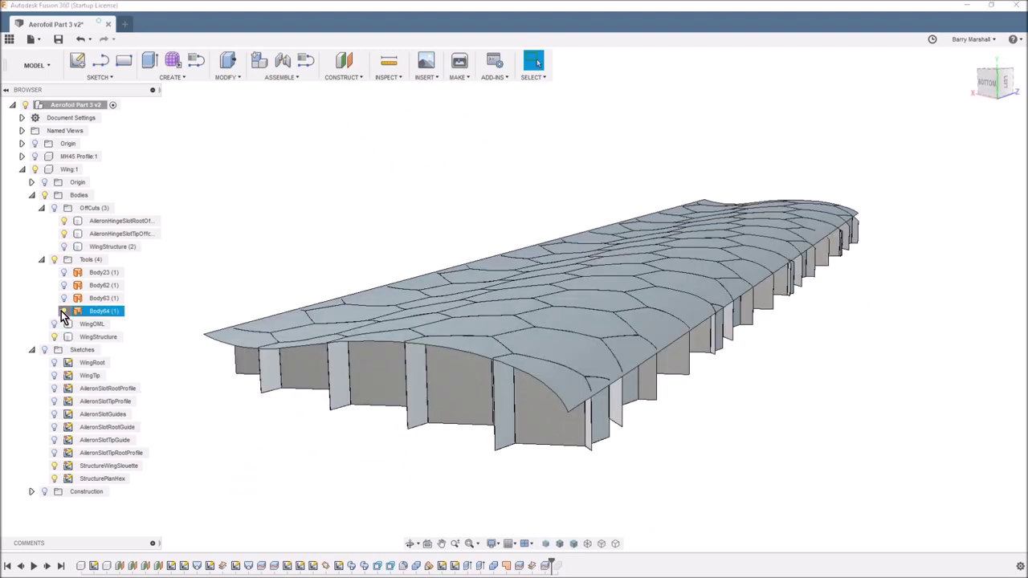
click(64, 311)
shift+middle_drag(877, 321, 734, 209)
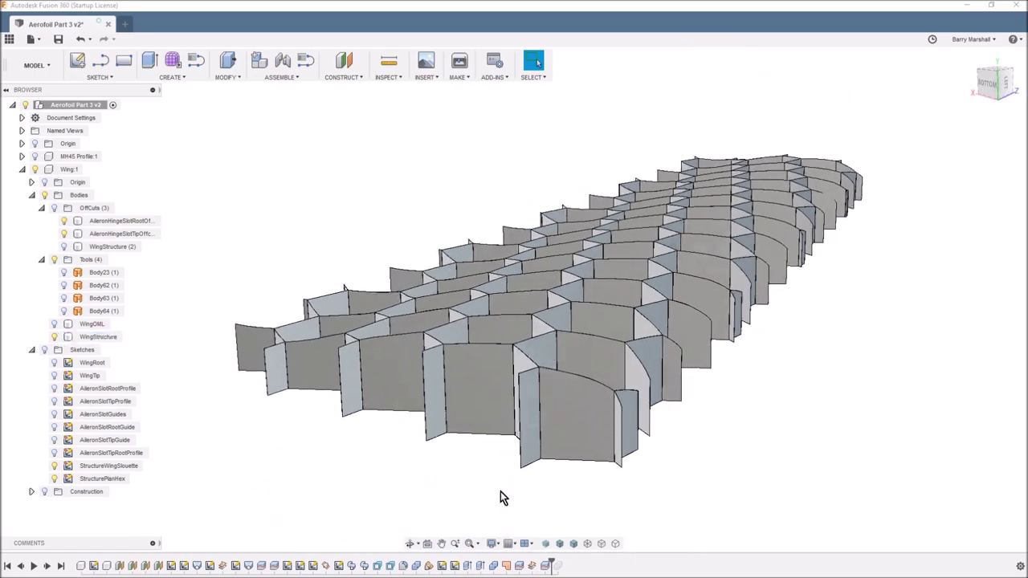
- Make the WingOML body visible over the WingStructure body and compare the two from an angle
click(54, 325)
shift+middle_drag(278, 482, 773, 383)
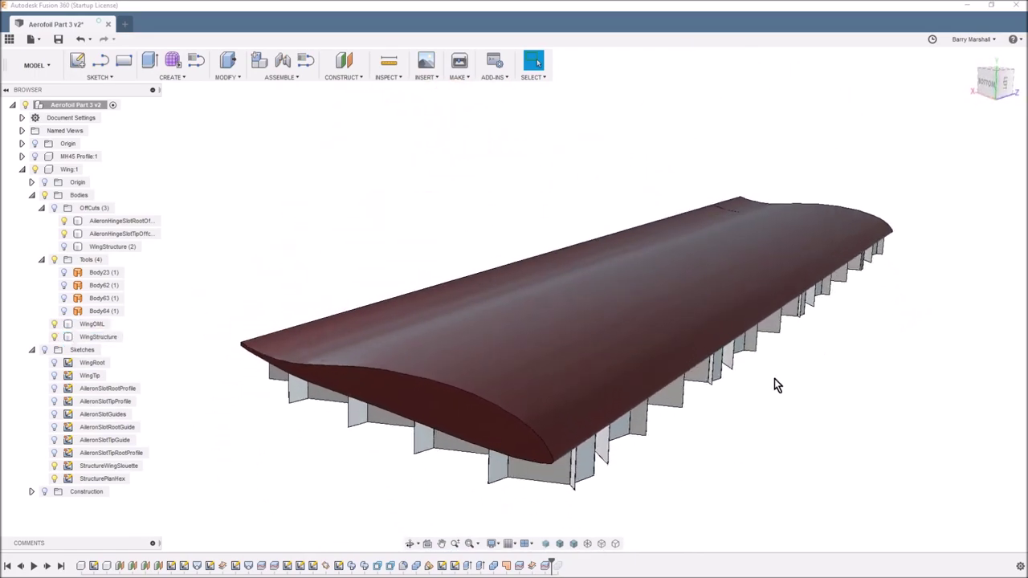
click(545, 565)
click(265, 253)
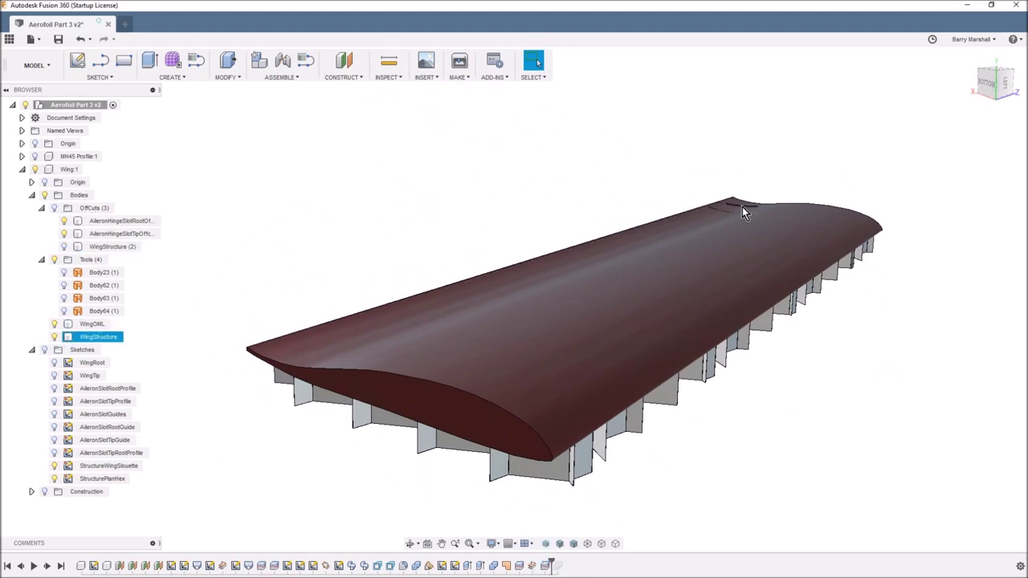
mouse_move(741, 209)
shift+middle_down()
mouse_move(684, 508)
mouse_move(665, 525)
shift+middle_up()
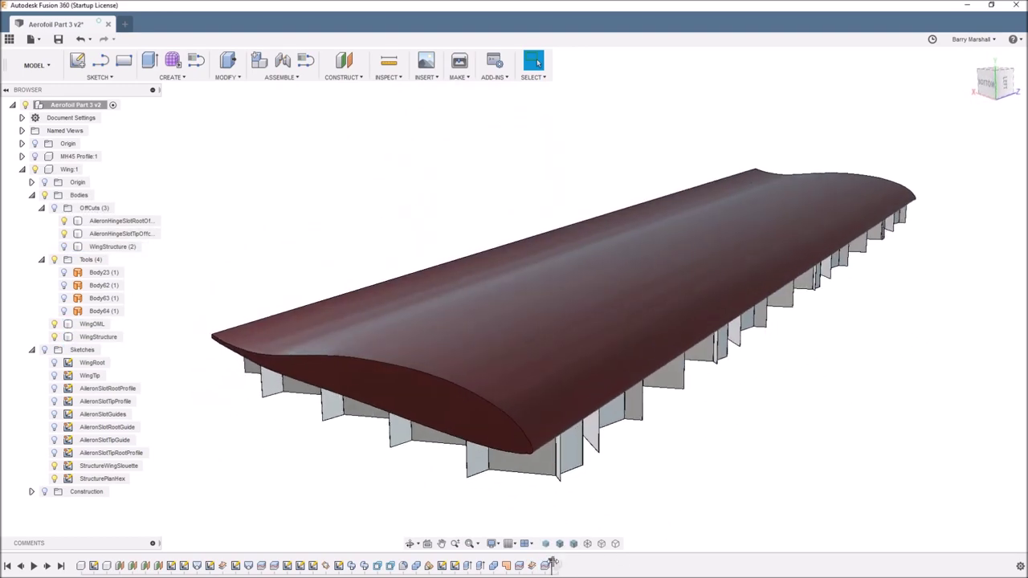
- Advance the design history past the last Combine feature and view the WingOML body's hexagon-patterned underside with the aileron slot
drag(552, 563, 565, 563)
click(228, 77)
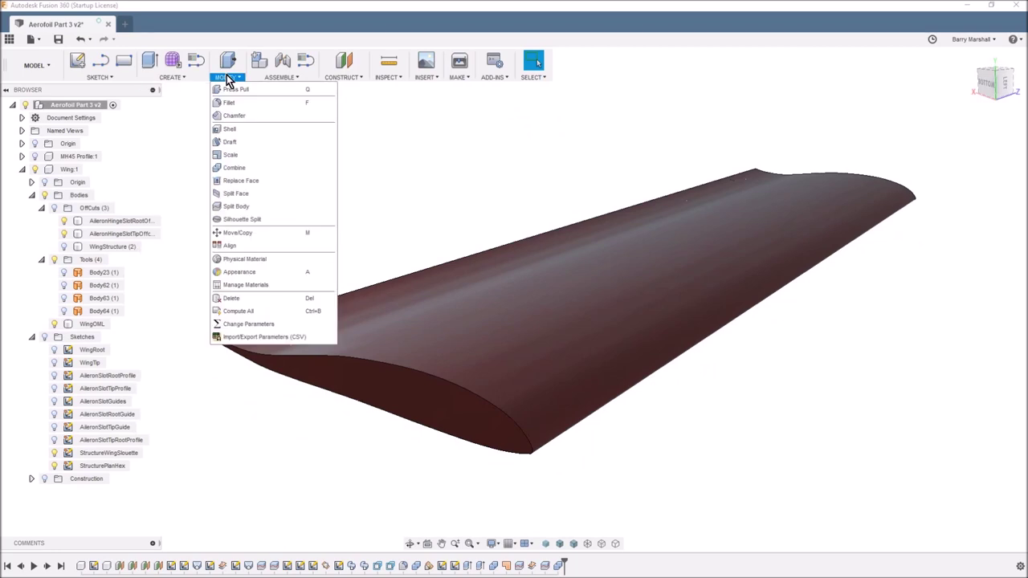
shift+middle_drag(491, 172, 835, 387)
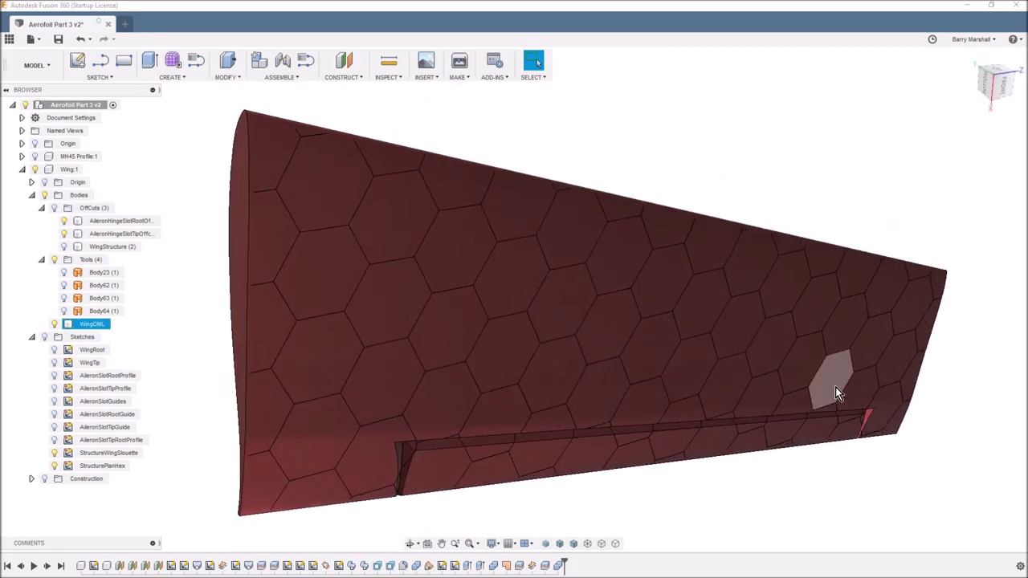
shift+middle_drag(355, 232, 592, 444)
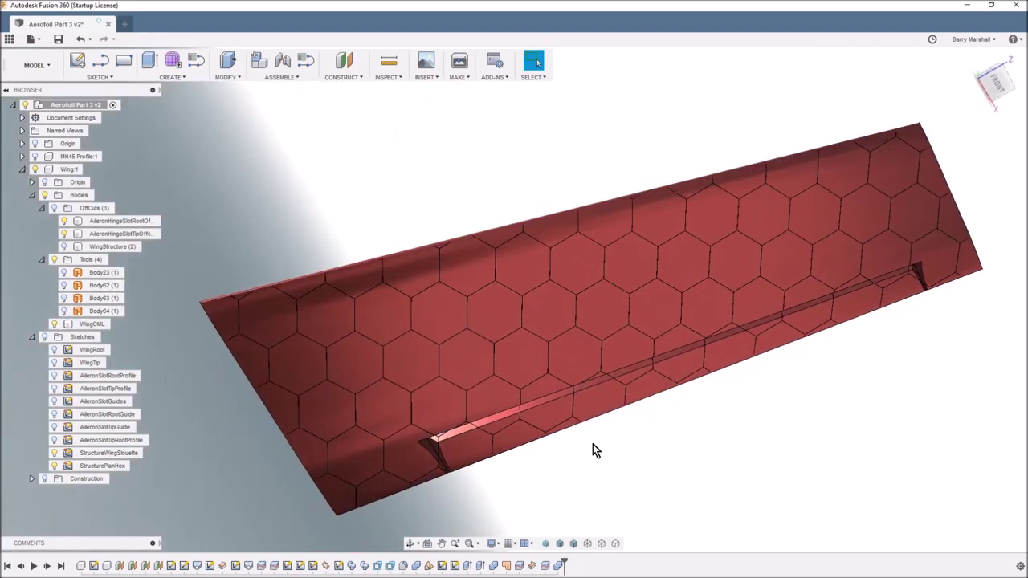